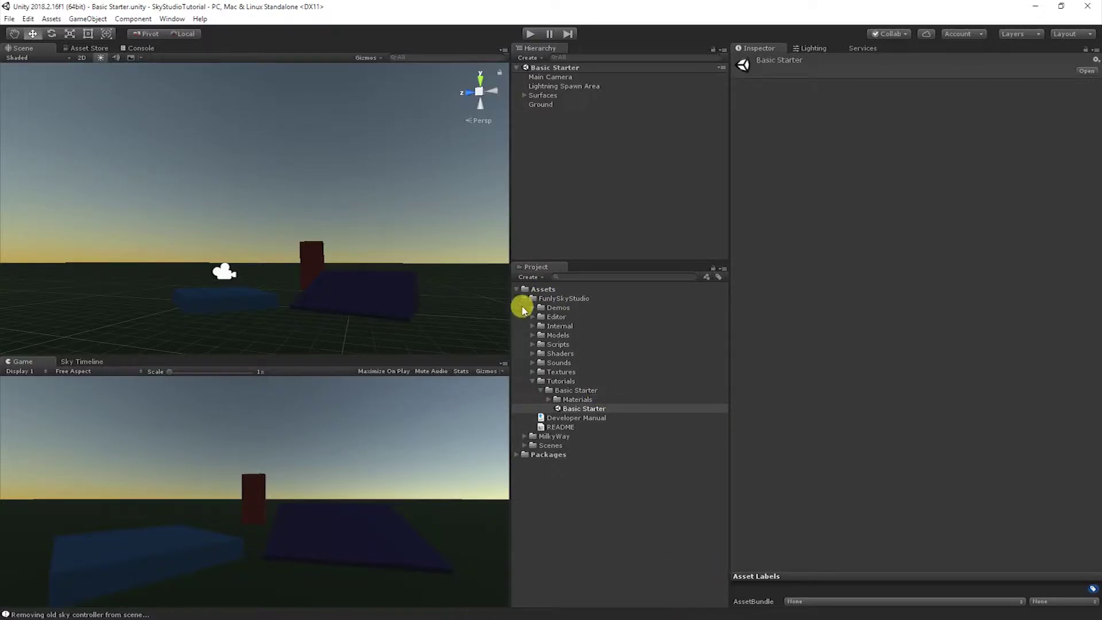
Duplicate the Basic Starter scene in FunlySkyStudio/Tutorials as Basic Starter 1 and open the copy
click(560, 299)
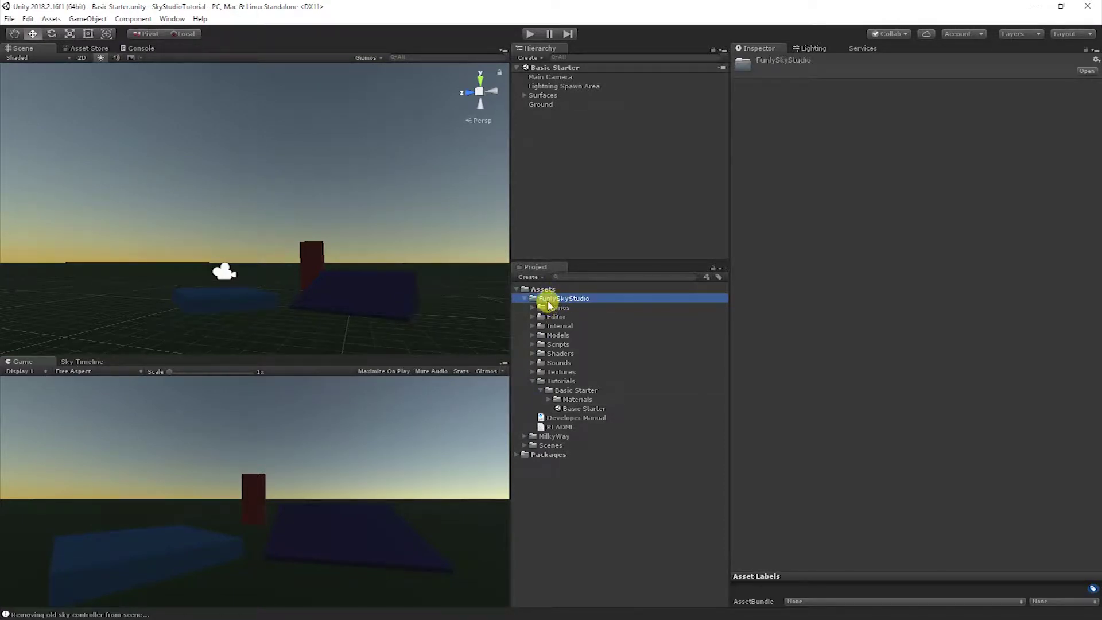
click(554, 381)
click(585, 409)
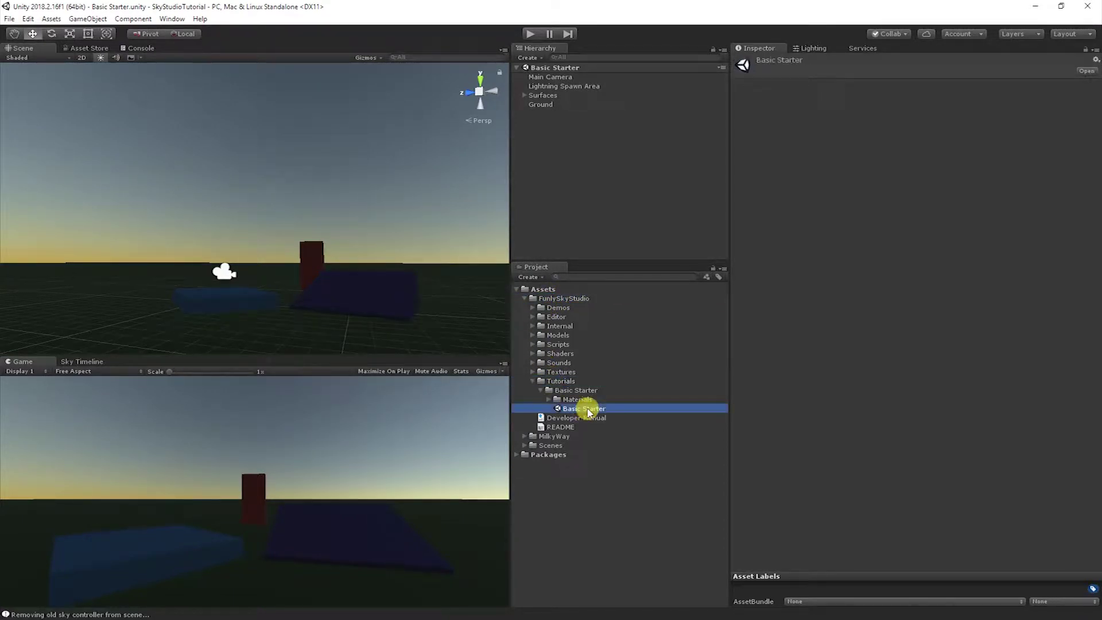
click(27, 18)
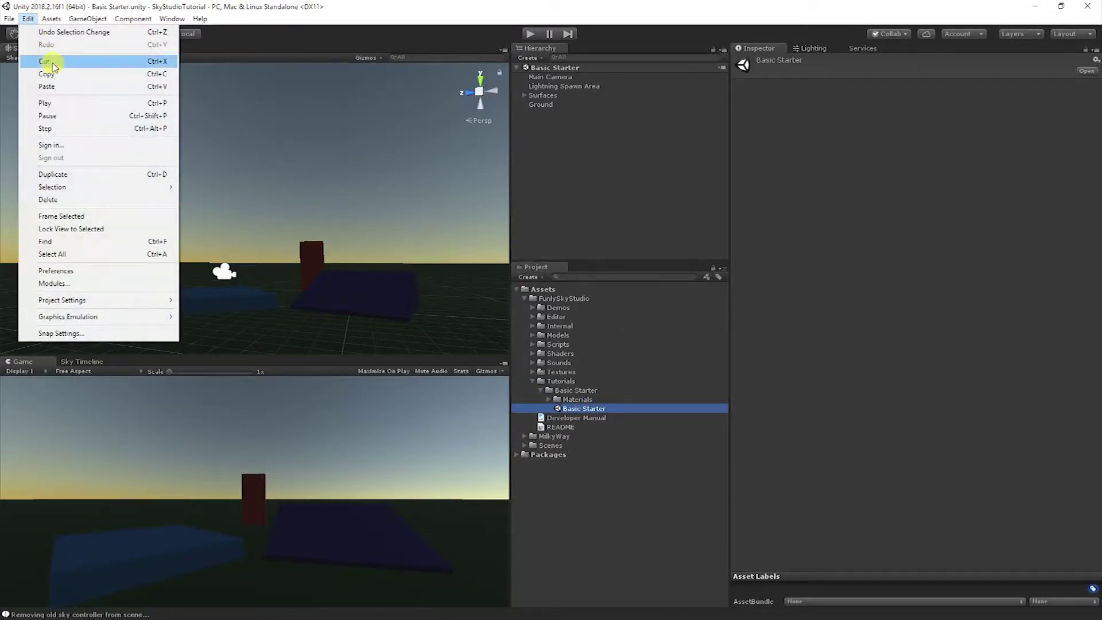
click(86, 174)
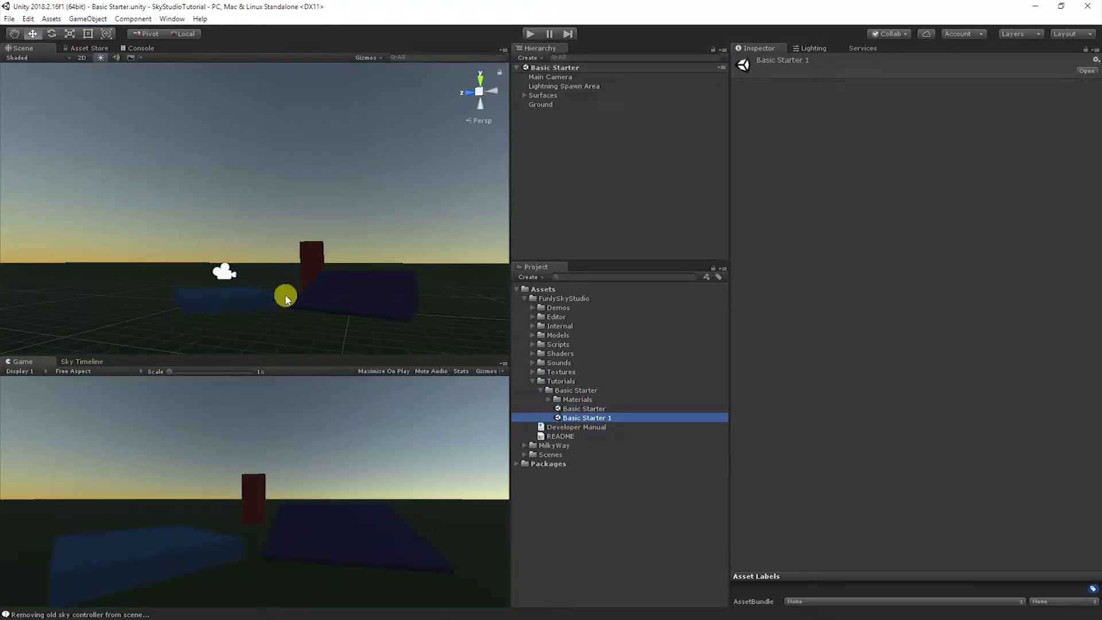
double_click(591, 419)
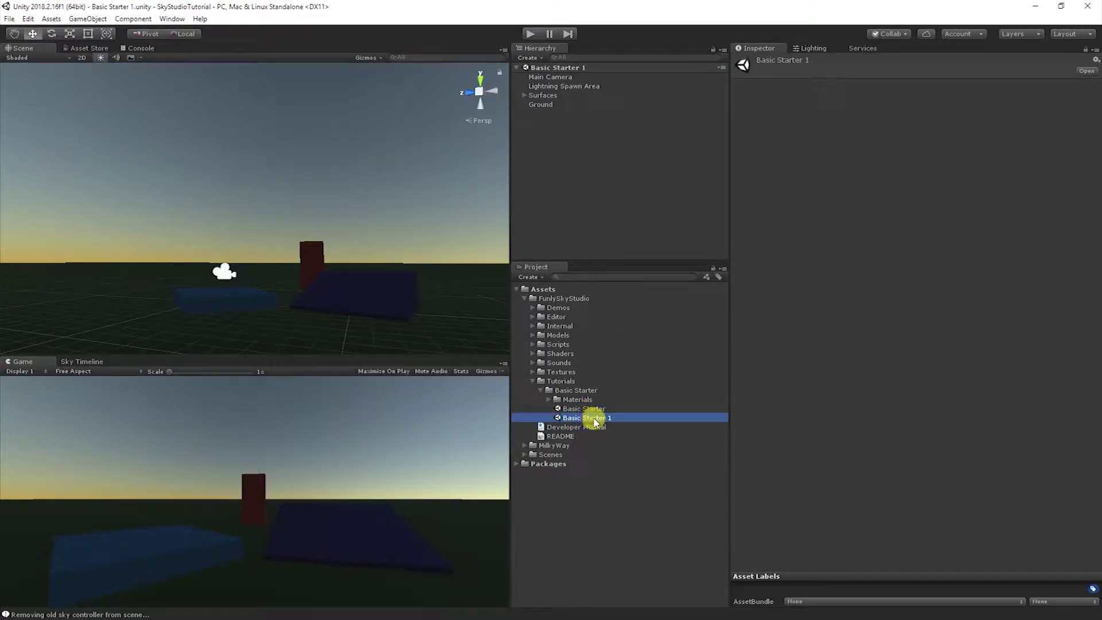
Use Sky Studio's Setup Sky to create a sky system from the 3D Night Sky - Clear Sky With Stars preset
click(180, 19)
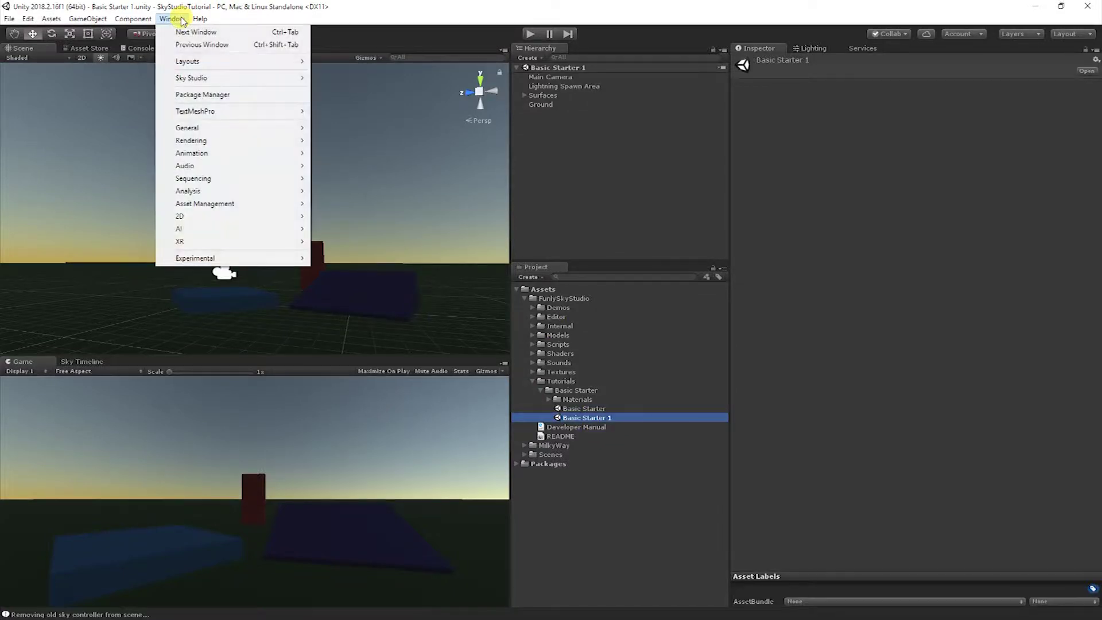
mouse_move(224, 82)
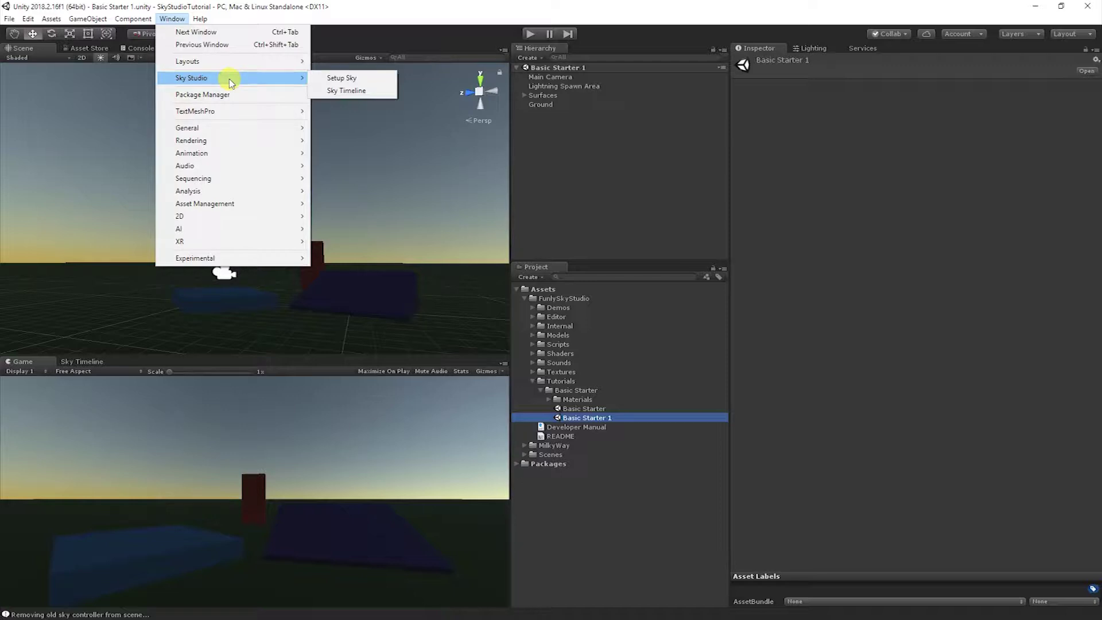
click(351, 78)
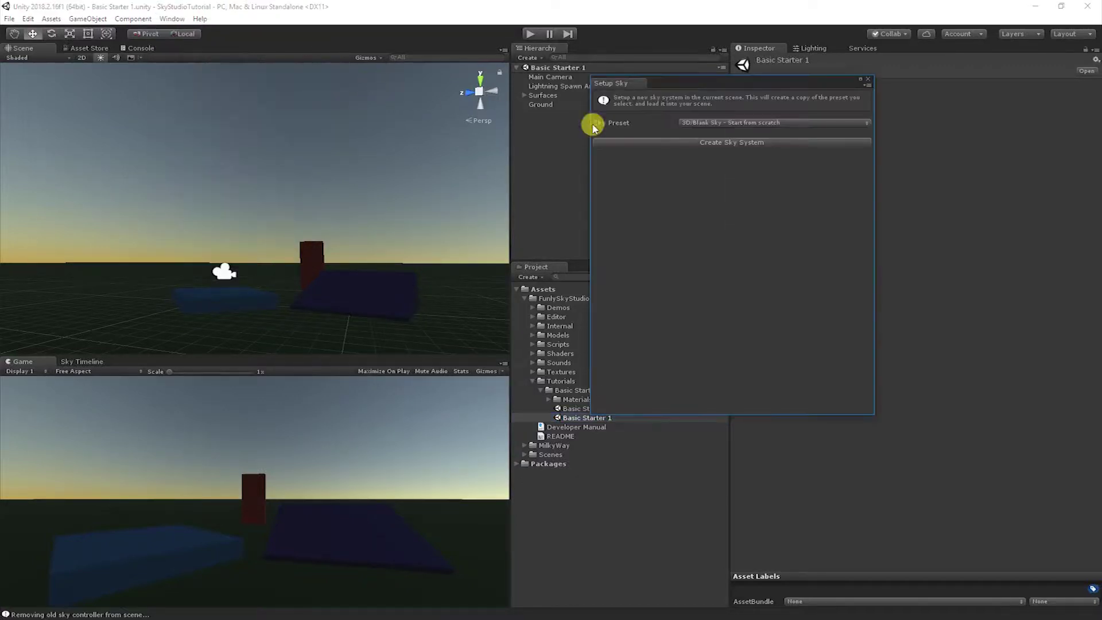
click(712, 124)
mouse_move(714, 136)
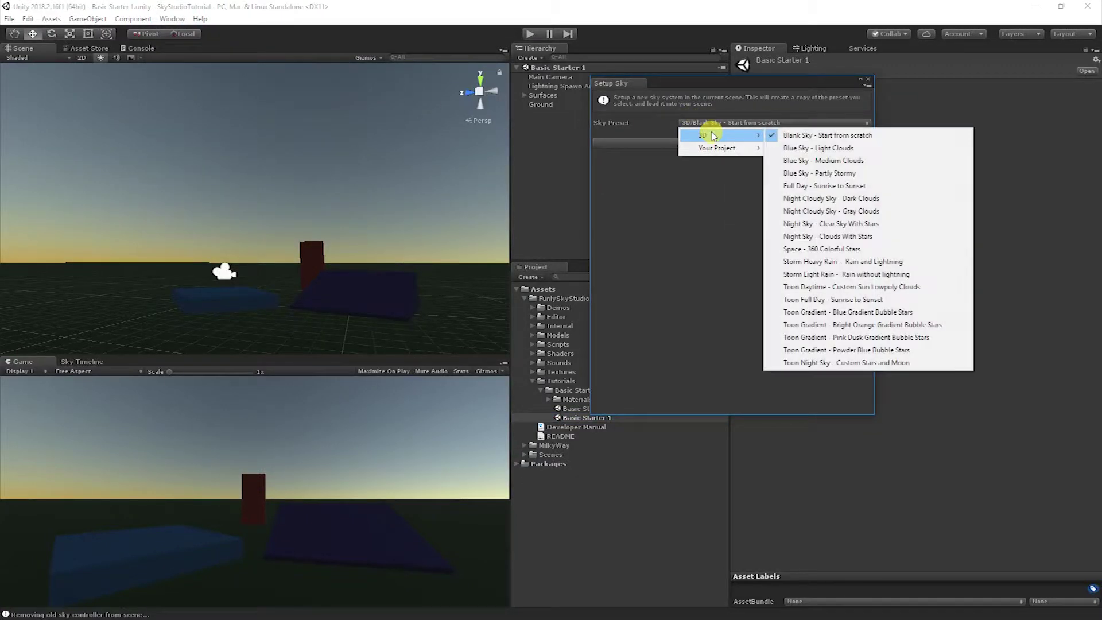
click(871, 225)
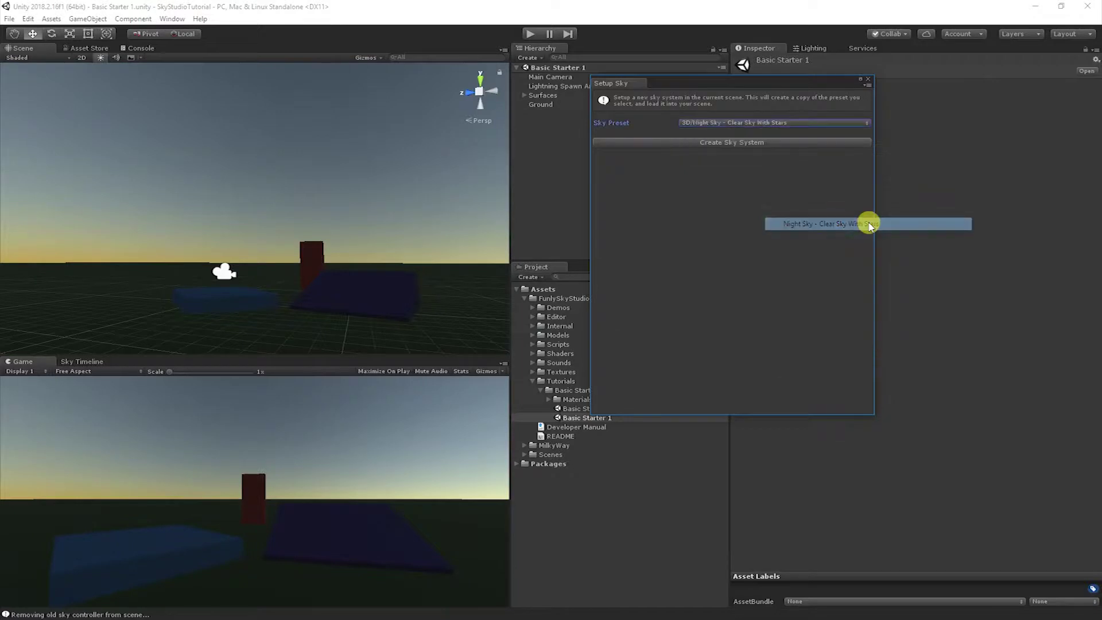
click(783, 142)
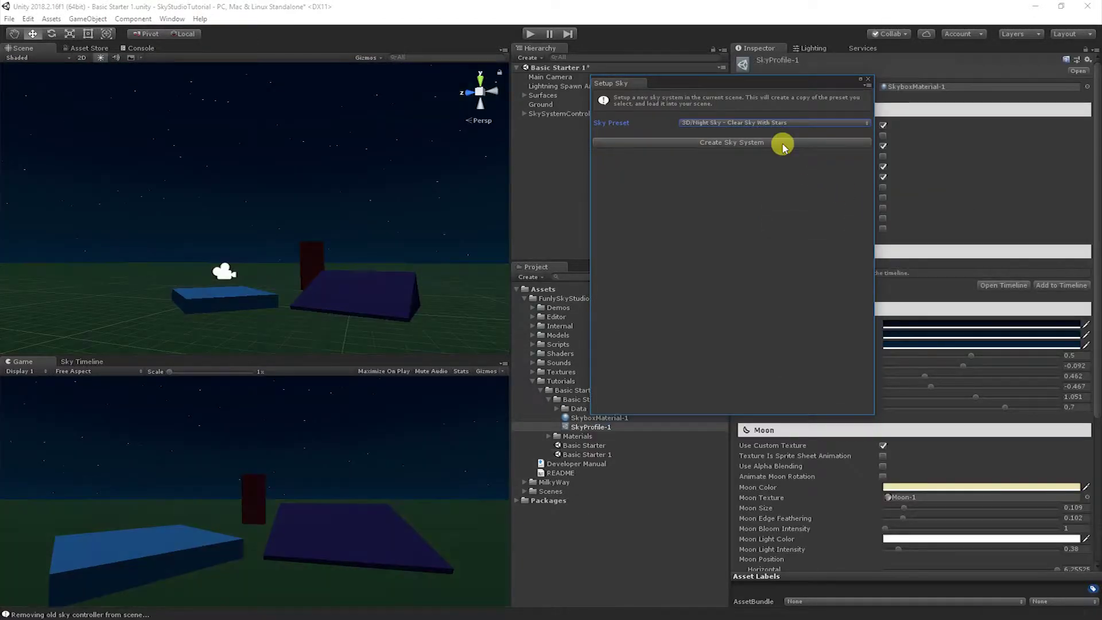
click(868, 78)
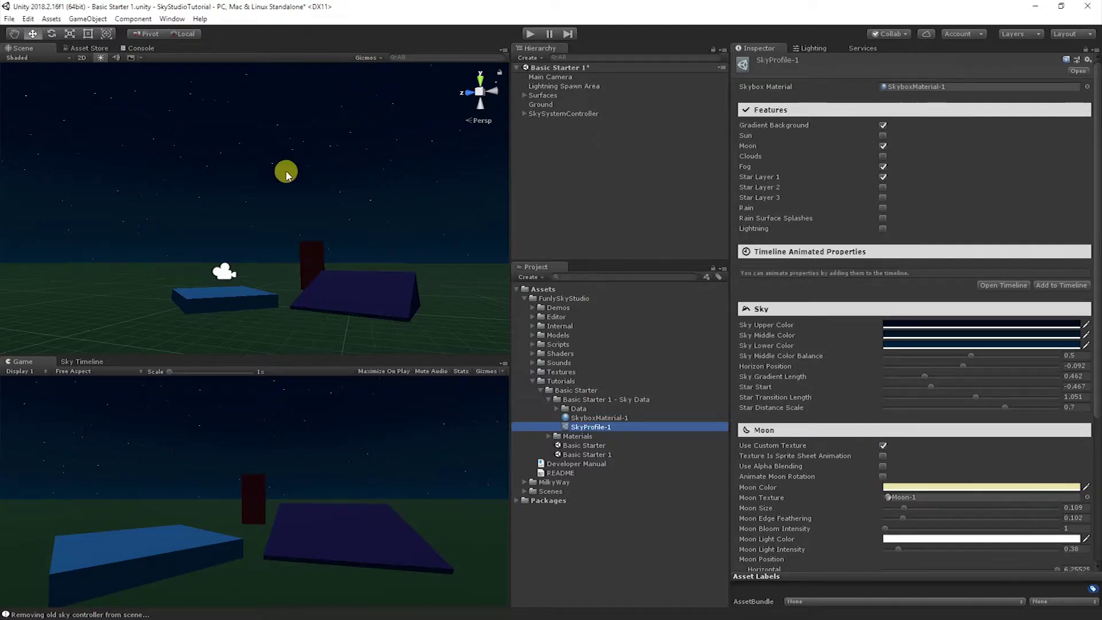
Open SkySystemController's SkyProfile-1 and tick Star Layer 1 under Features
drag(273, 249, 217, 240)
right_drag(246, 197, 274, 177)
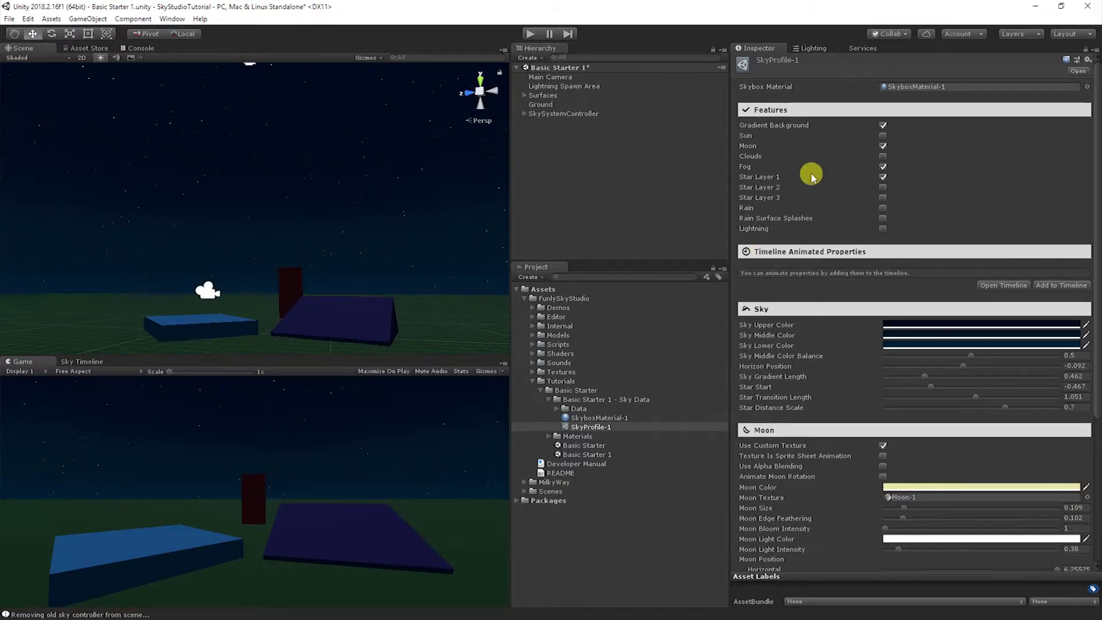
click(572, 114)
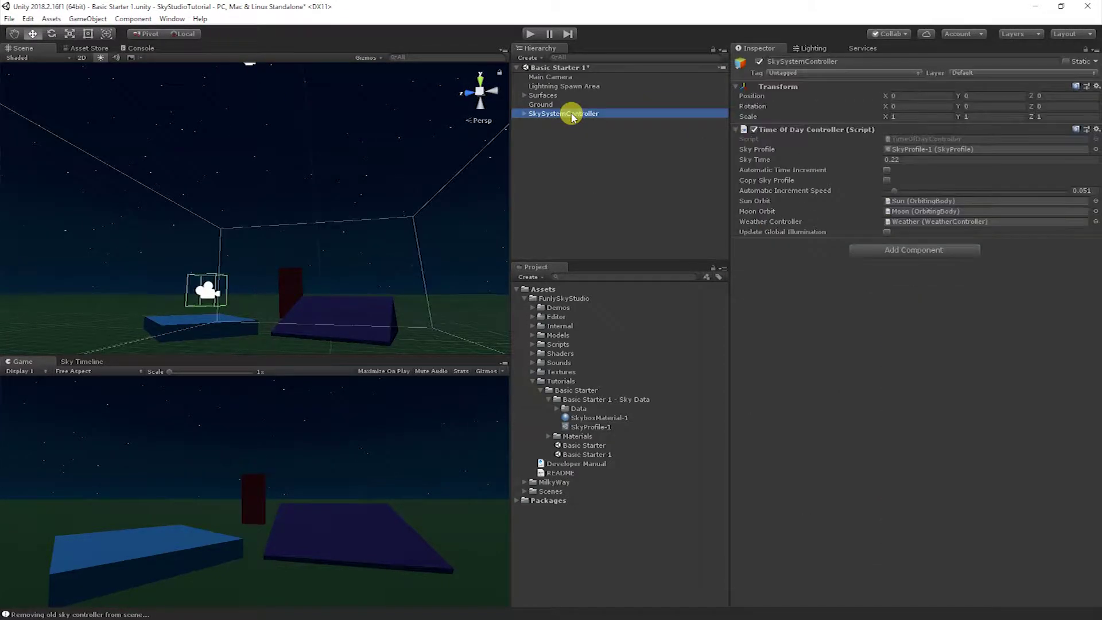
double_click(945, 151)
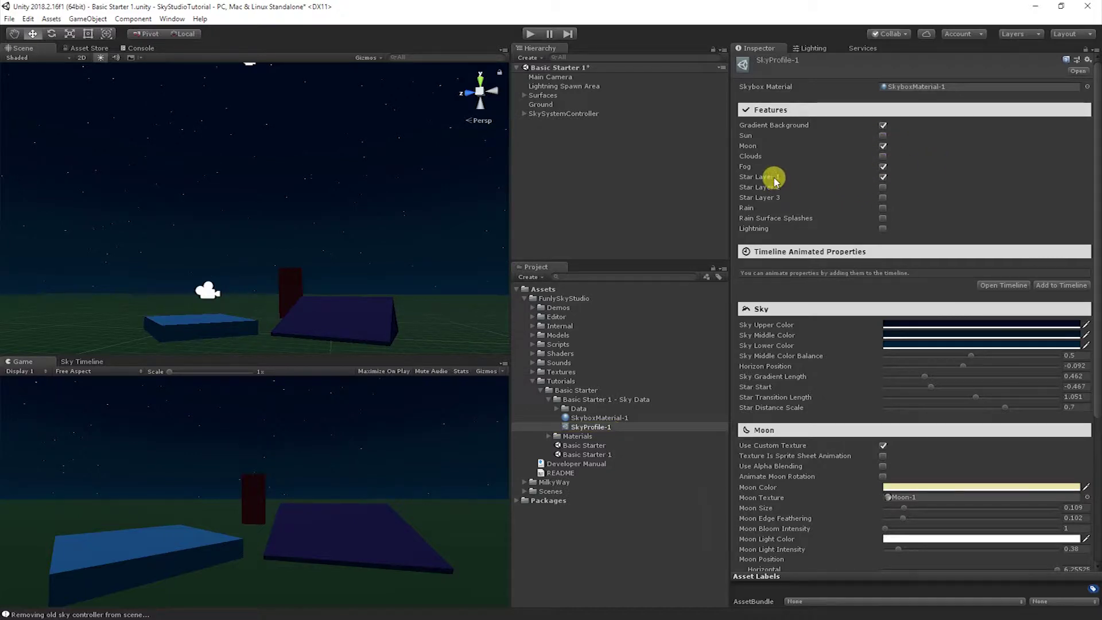
click(883, 178)
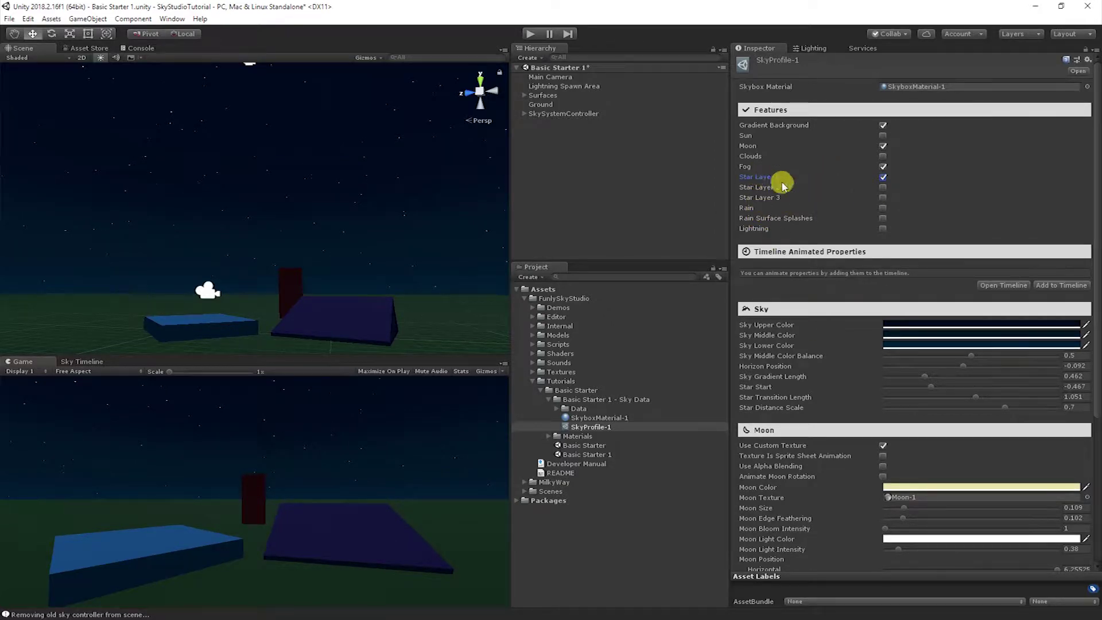
Drag Star Layer 1's sliders to star size 0.0919 and density 0.107
scroll(819, 396, down, 6)
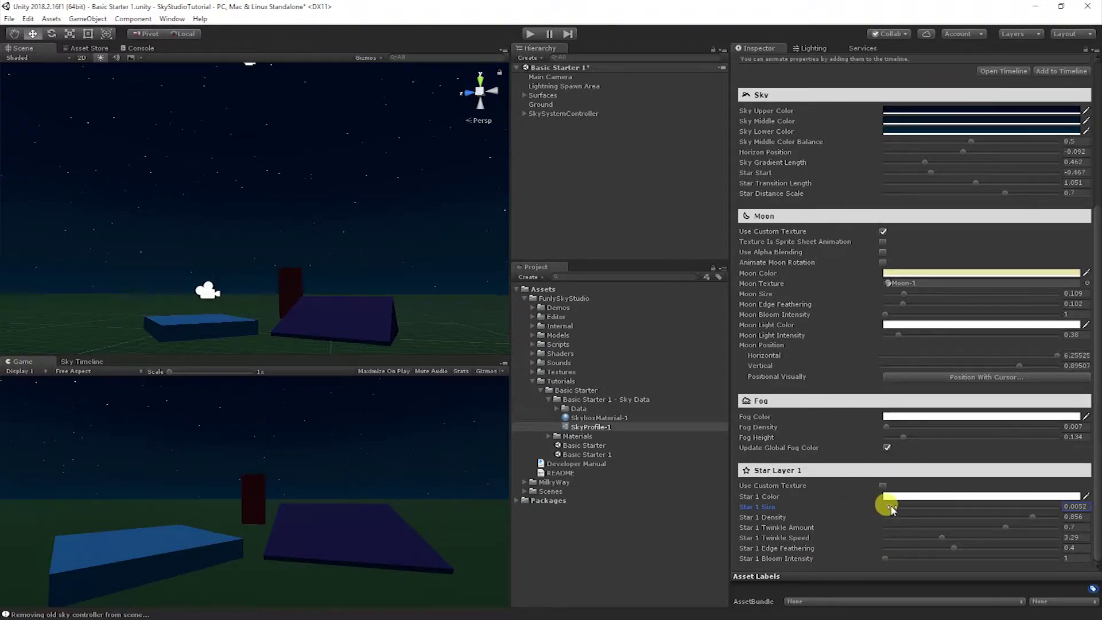
drag(892, 507, 897, 508)
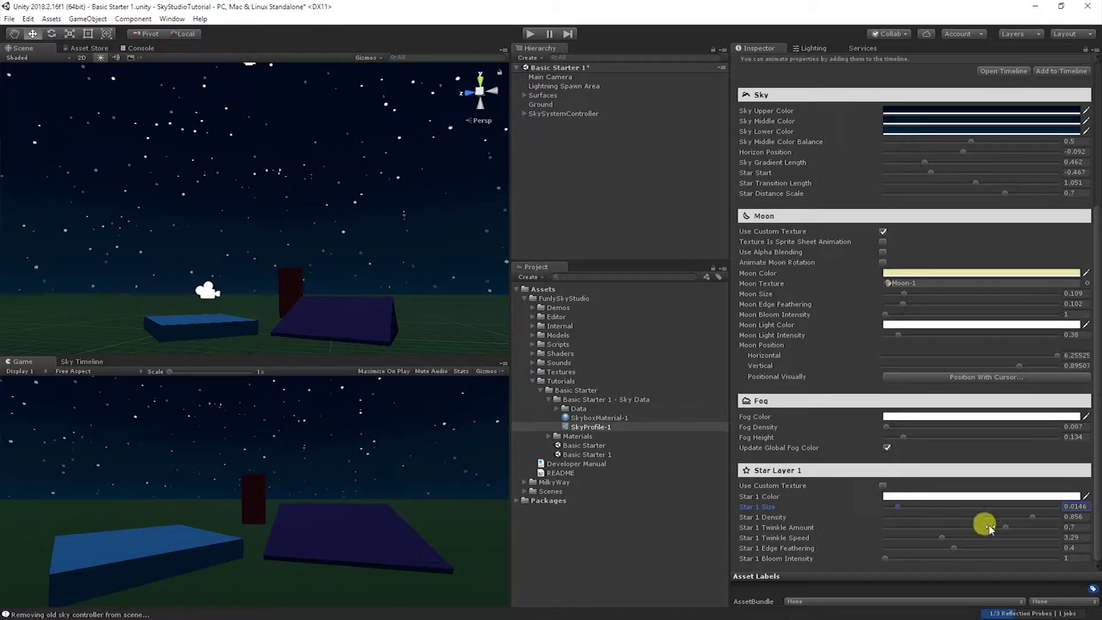
drag(1032, 516, 972, 519)
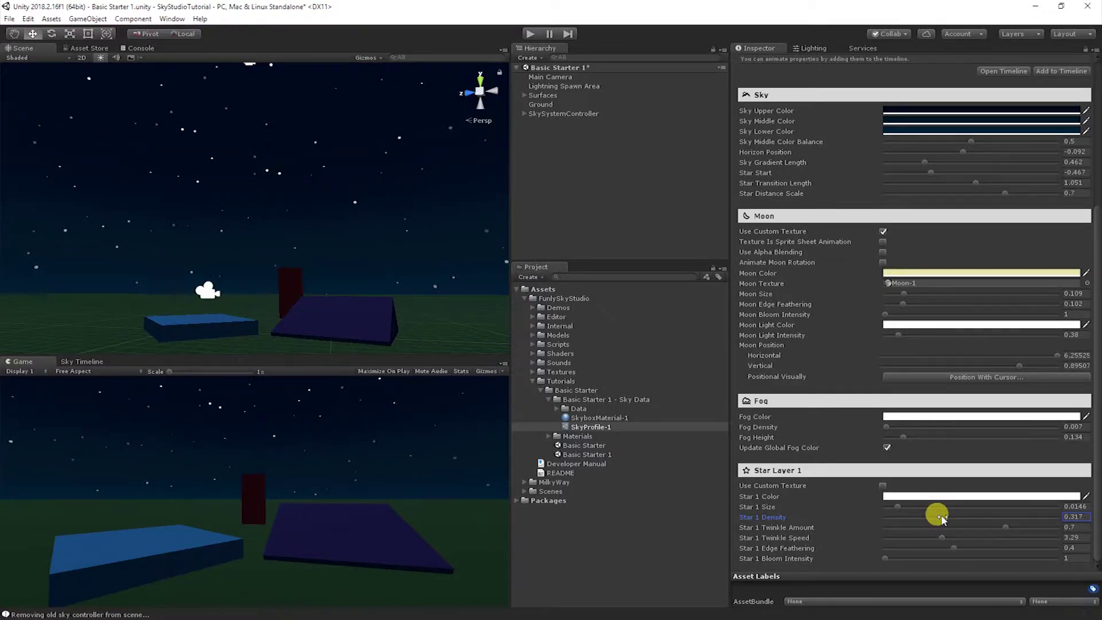
click(940, 518)
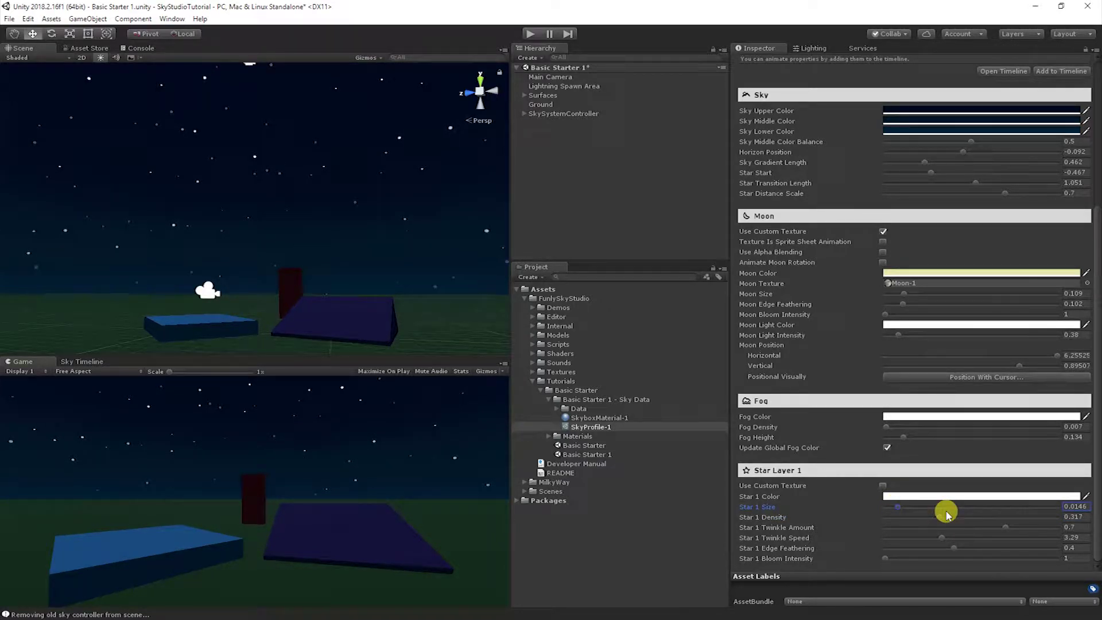
right_drag(351, 202, 356, 167)
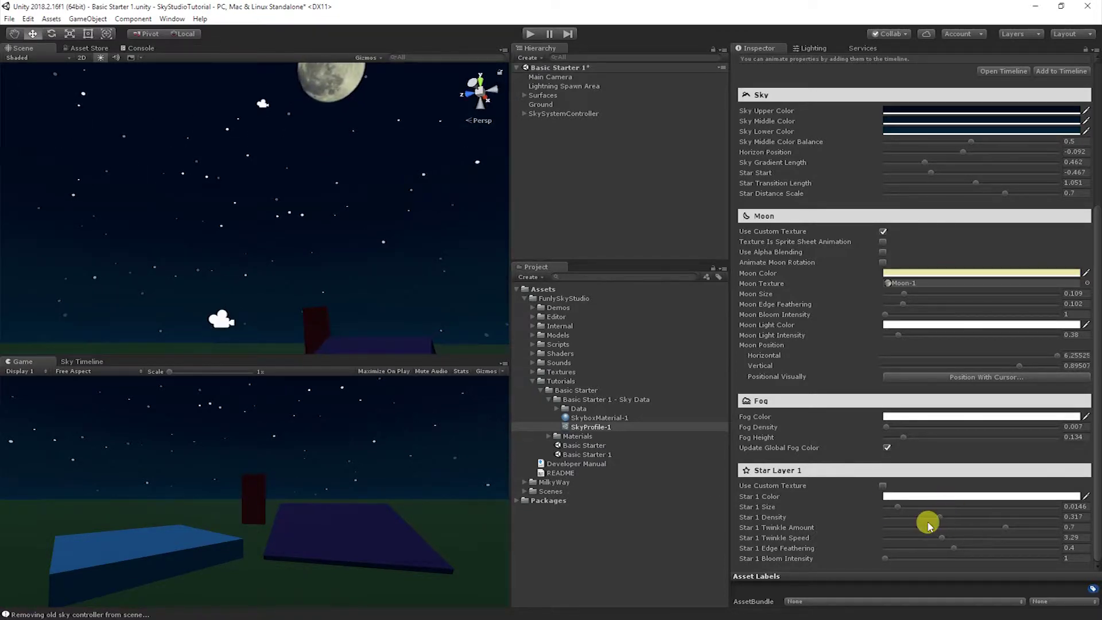
drag(940, 517, 904, 519)
right_drag(455, 270, 351, 170)
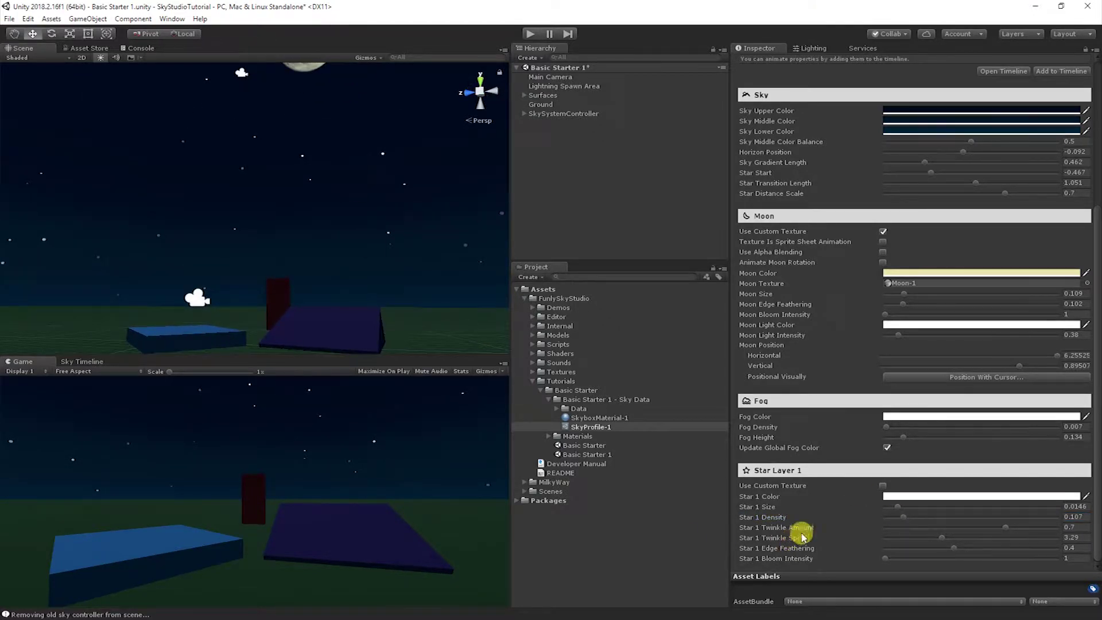
drag(895, 507, 960, 511)
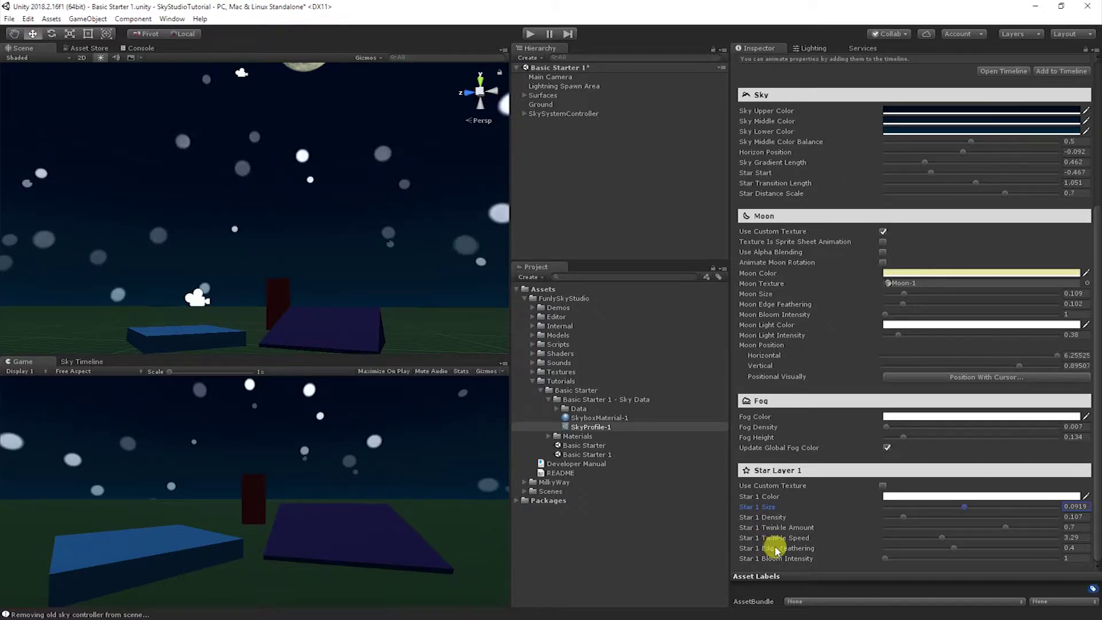
click(822, 546)
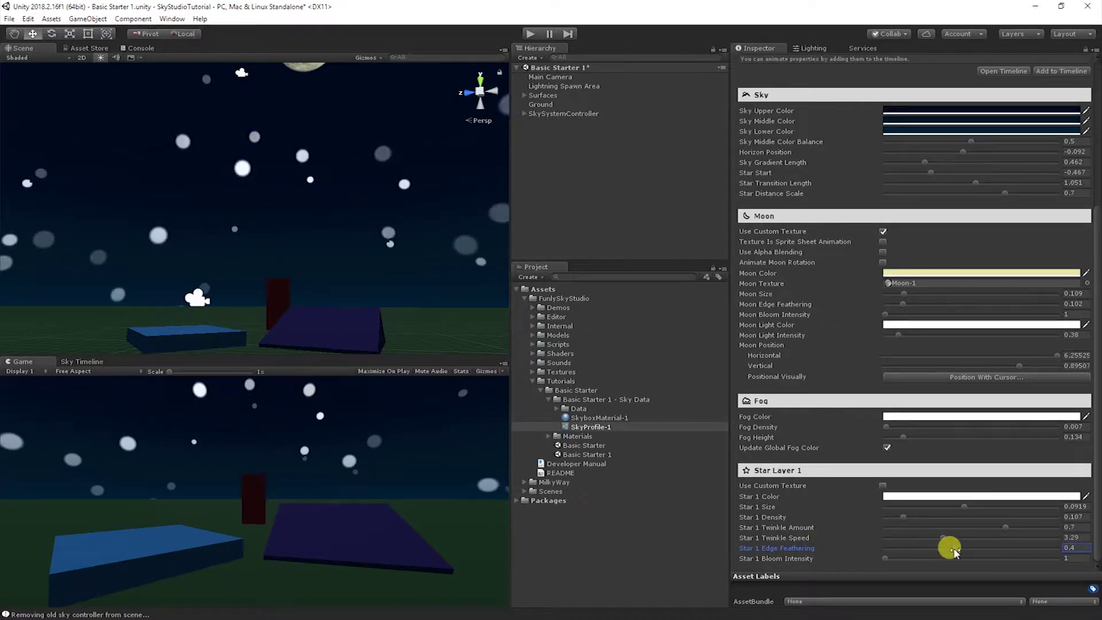
Set Star Layer 1 to star size 0.0087, density 0.477 and edge feathering 0.333
drag(950, 546, 1061, 556)
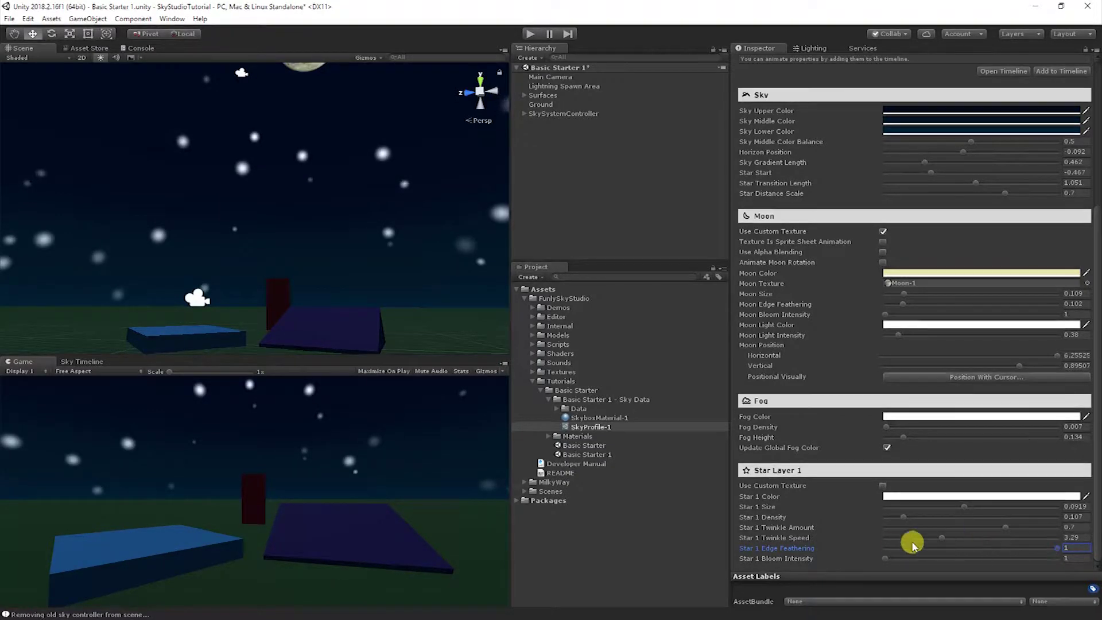
click(770, 527)
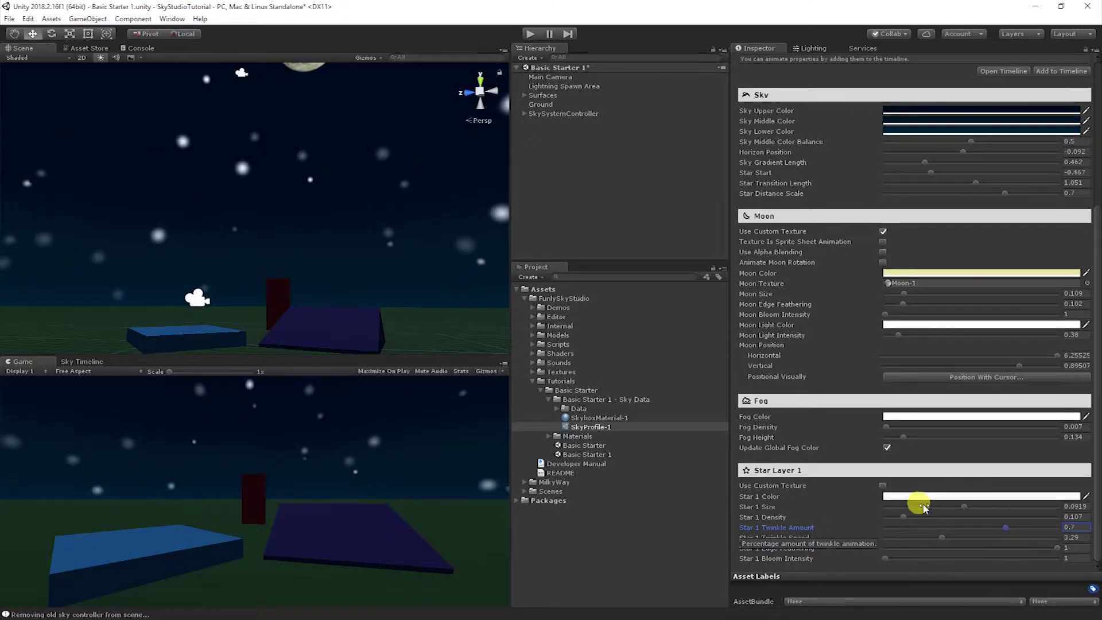
drag(955, 508, 933, 507)
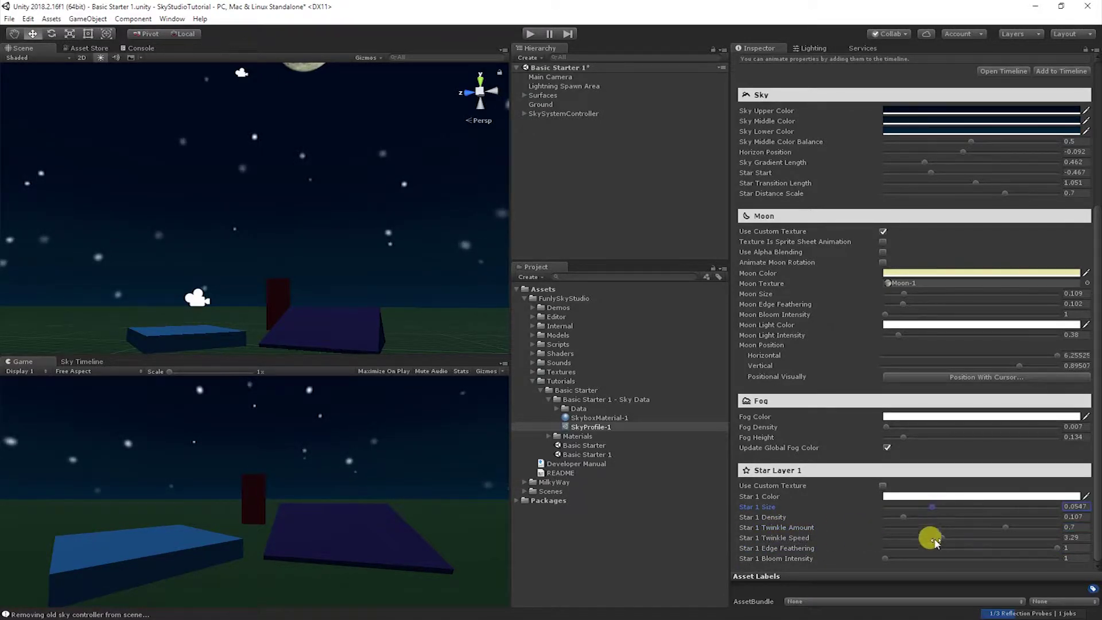
click(951, 549)
drag(951, 549, 939, 548)
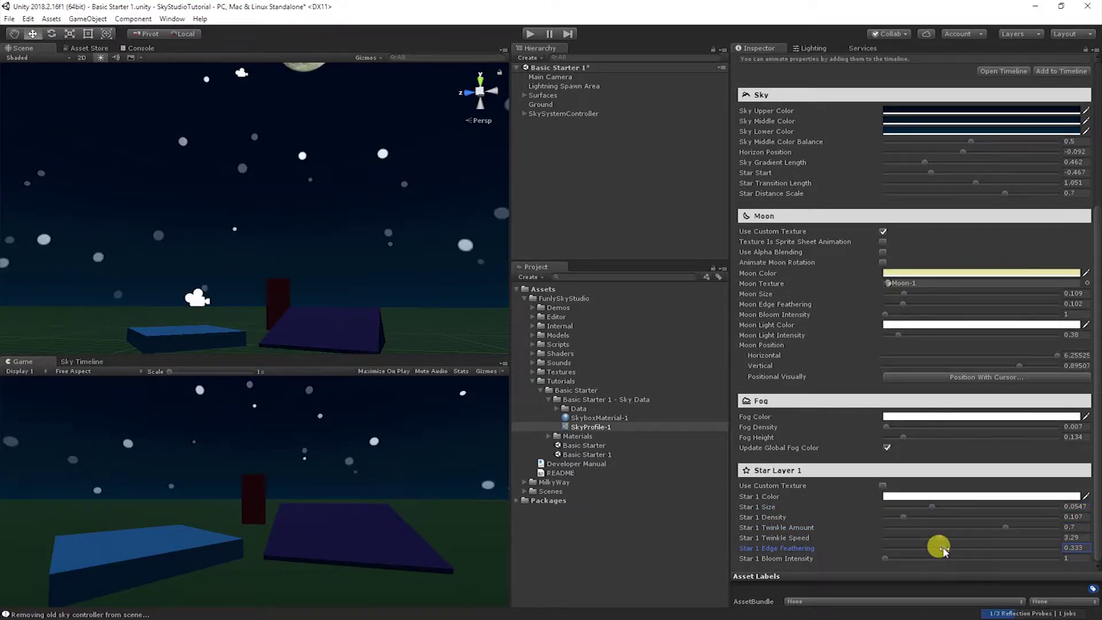
drag(932, 506, 900, 510)
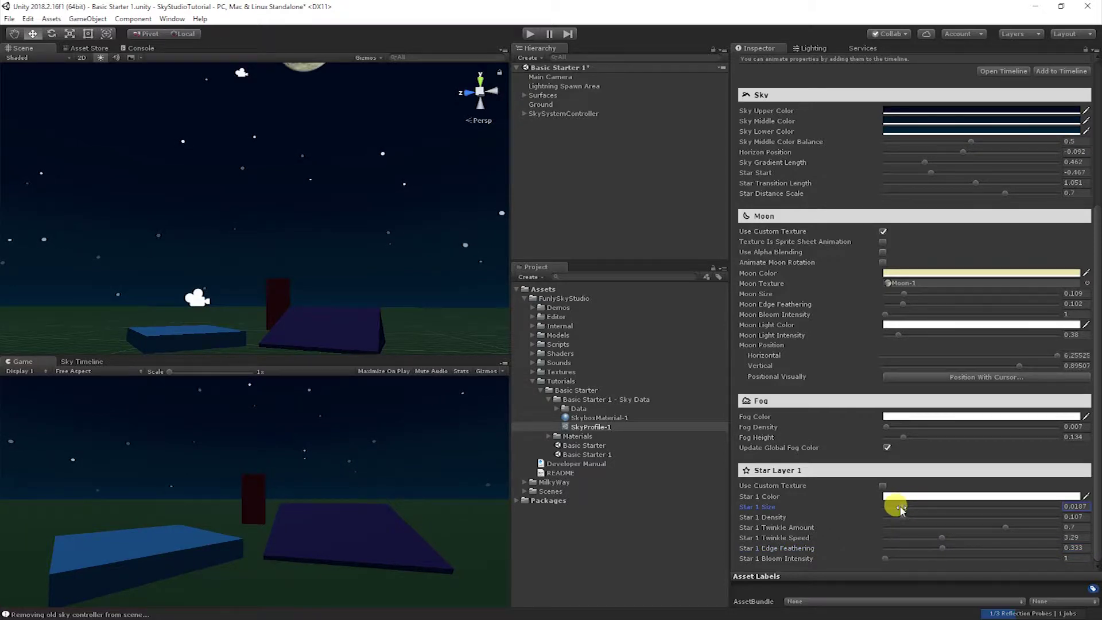
click(792, 519)
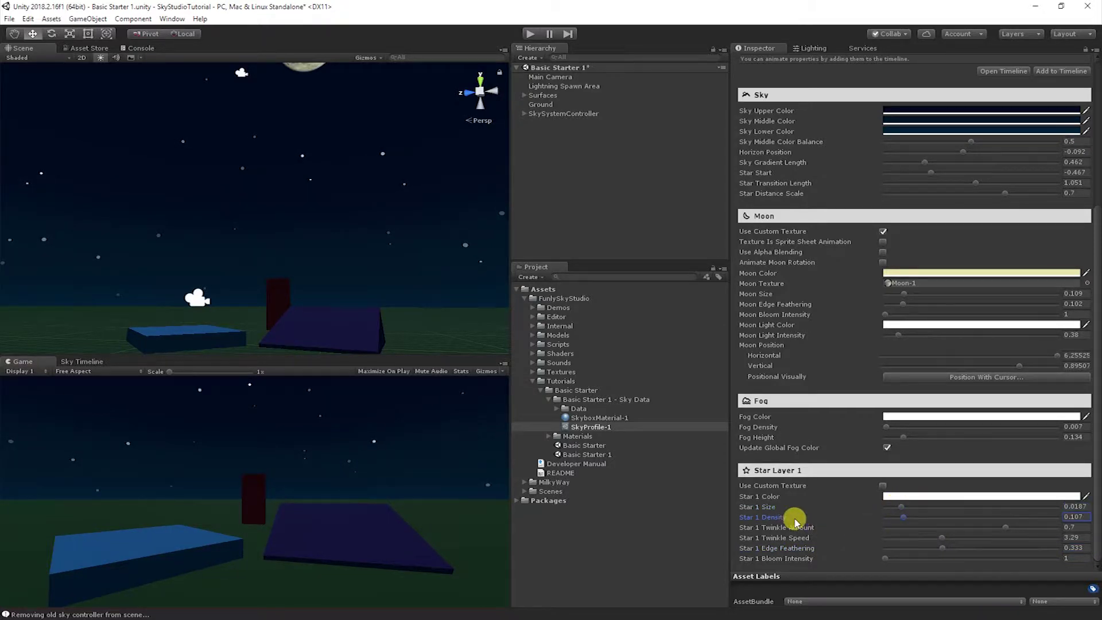
click(968, 520)
drag(952, 510, 894, 510)
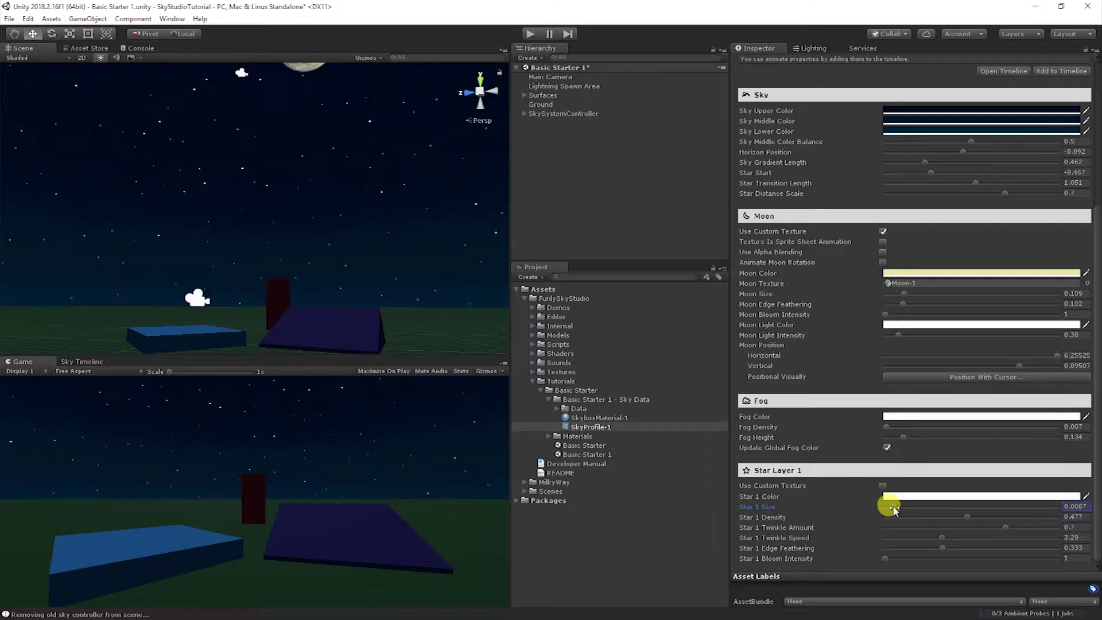
Set Star Layer 1's size to 0.0194 and twinkle amount to 0.46 after testing 0 and 1
click(787, 527)
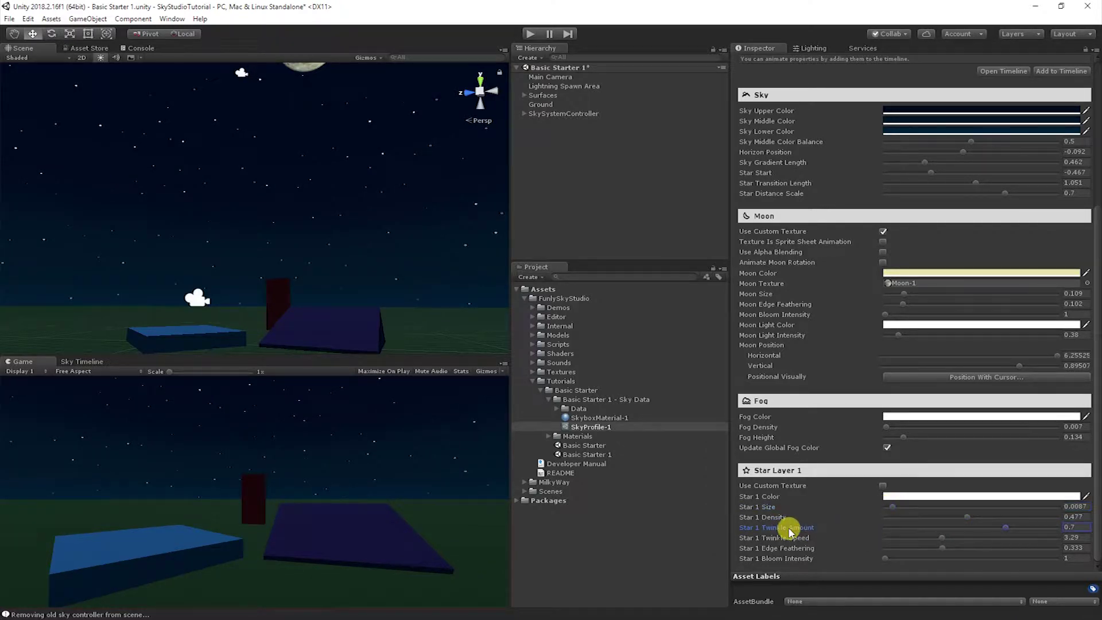
drag(893, 508, 906, 507)
click(788, 526)
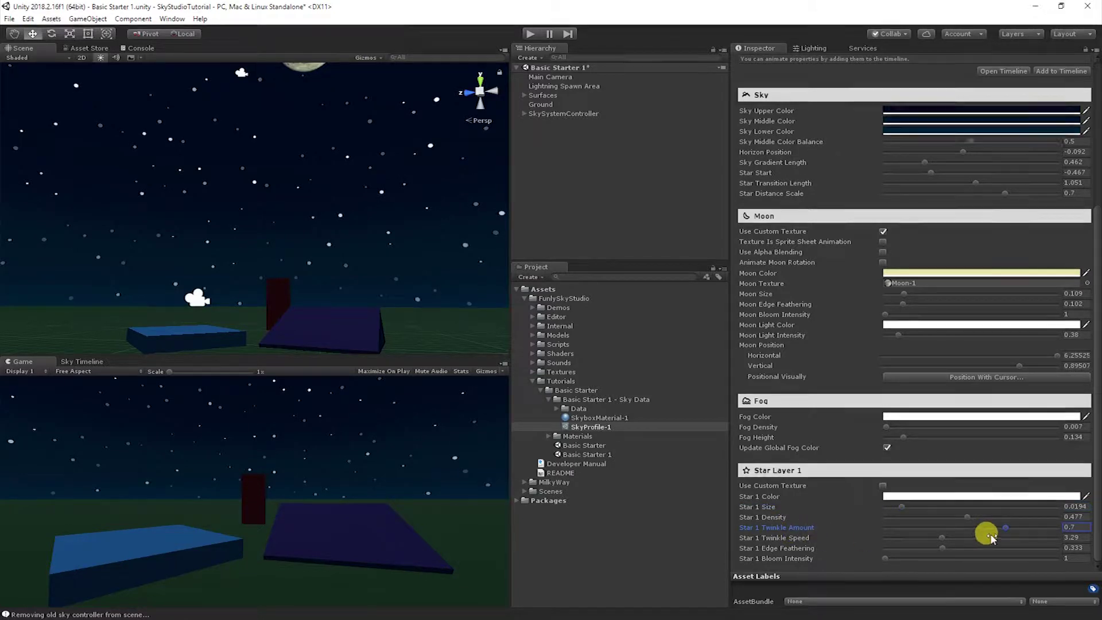
drag(1004, 527, 844, 526)
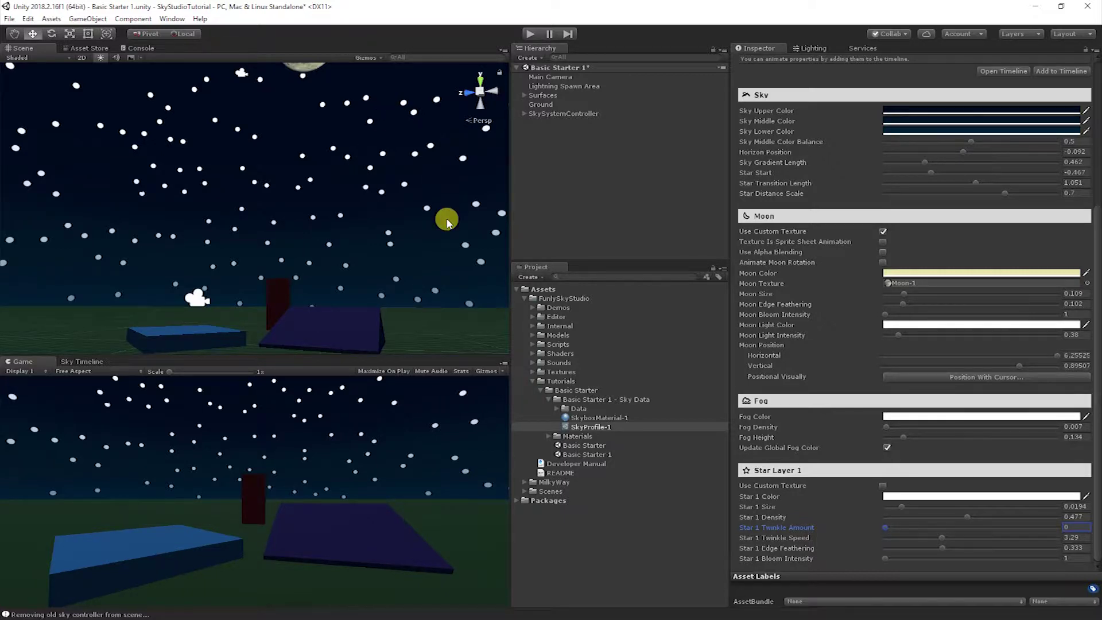
drag(942, 526, 1054, 539)
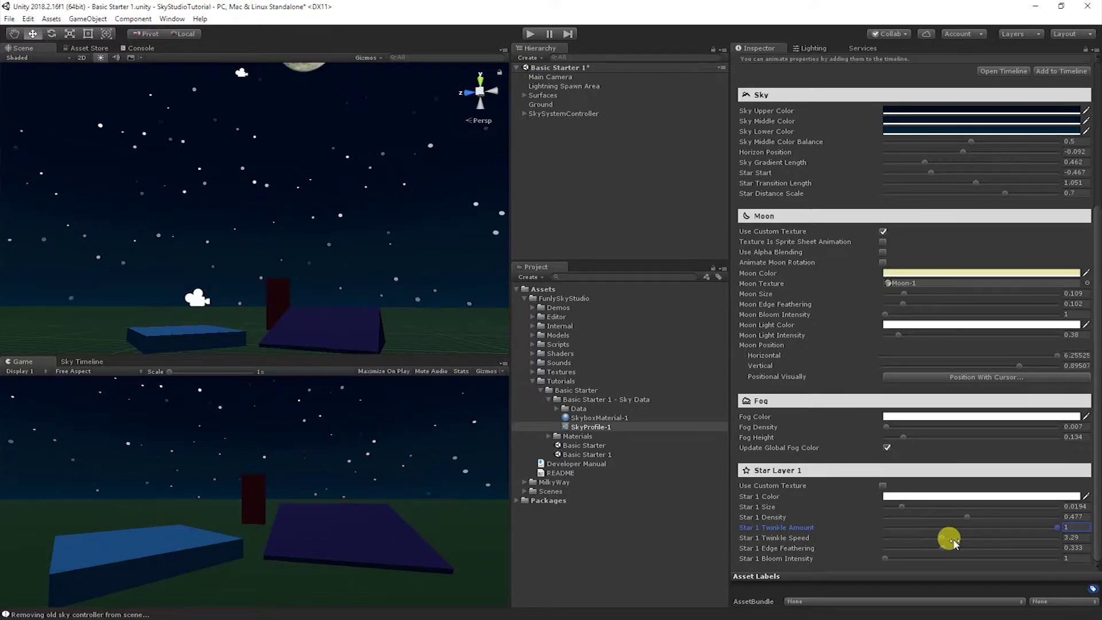
mouse_move(959, 537)
mouse_down()
mouse_move(977, 525)
mouse_move(966, 534)
mouse_up()
Set Star Layer 1's twinkle amount to 1 and twinkle speed to 1.76
drag(963, 540, 1057, 543)
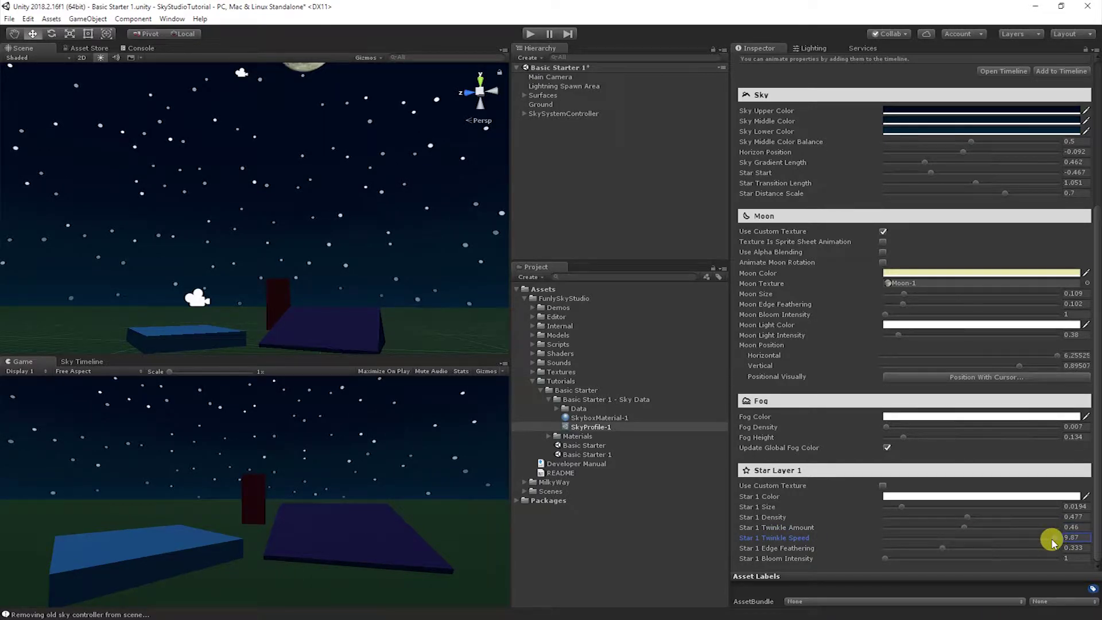
drag(1028, 526, 1058, 522)
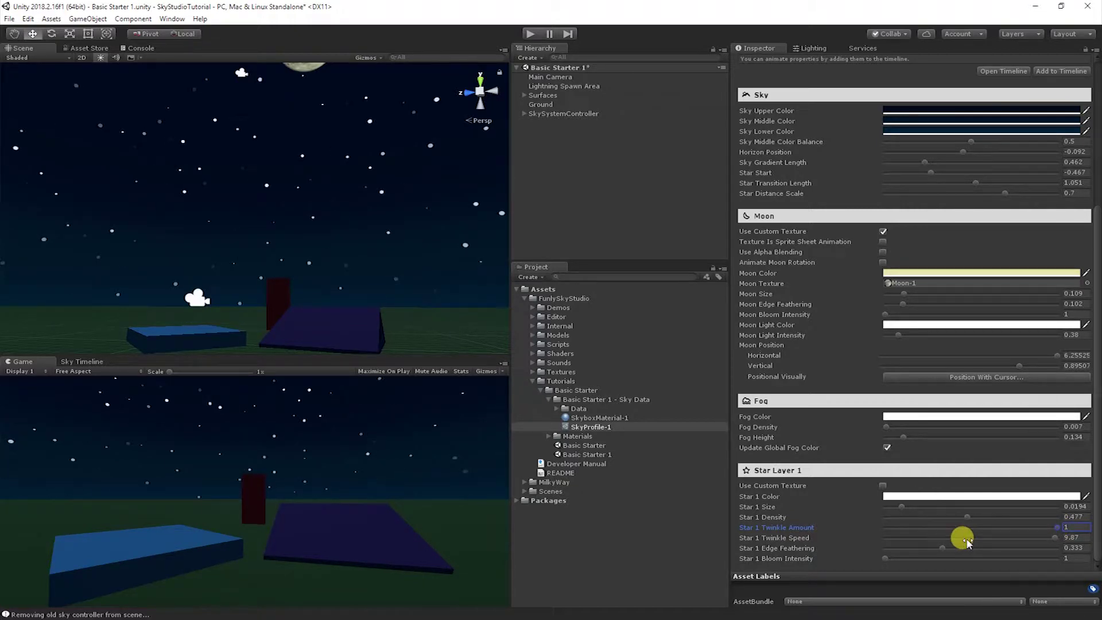
drag(967, 540, 923, 539)
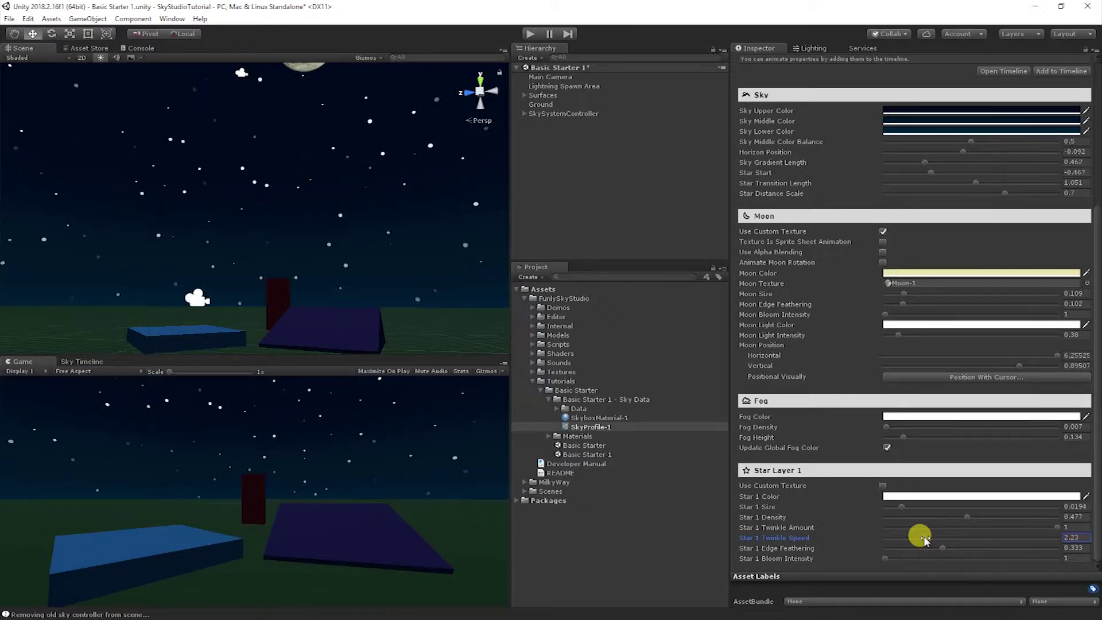
drag(922, 541, 910, 537)
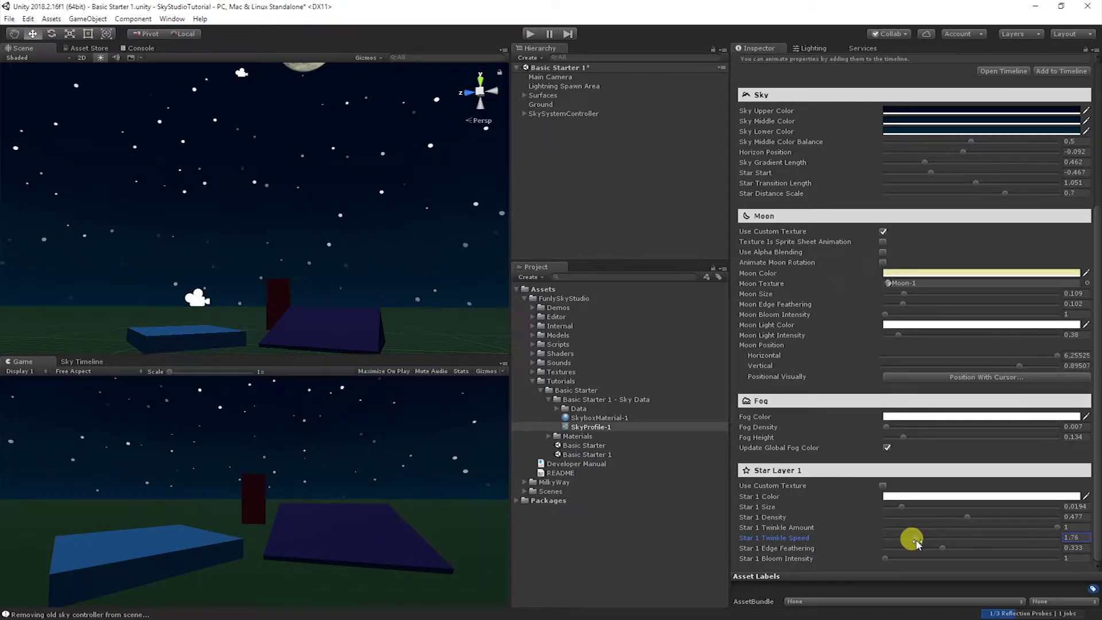
click(922, 497)
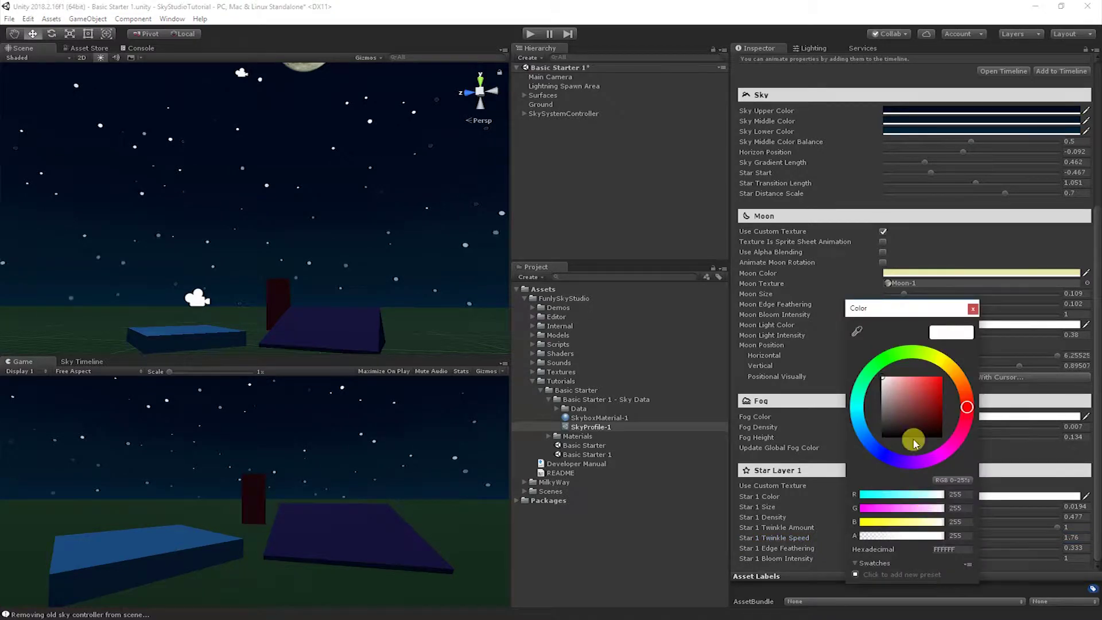
Pick pale yellow FFFBB6 as Star Layer 1's star colour
mouse_move(907, 357)
mouse_down()
mouse_move(890, 359)
mouse_move(942, 359)
mouse_move(925, 390)
mouse_move(966, 376)
mouse_move(967, 413)
mouse_up()
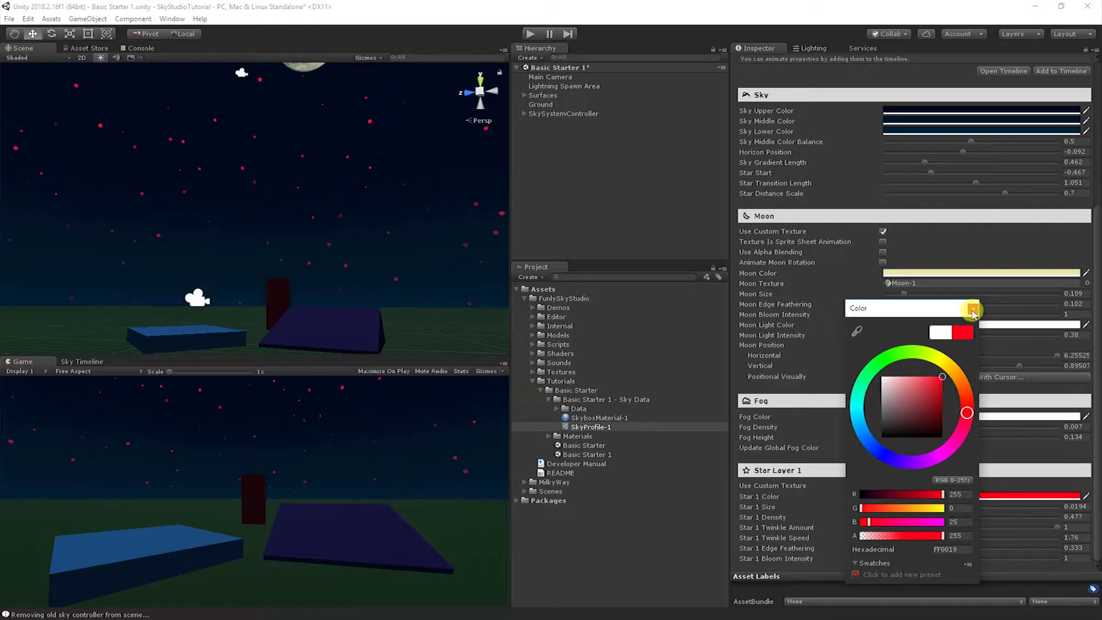
click(945, 360)
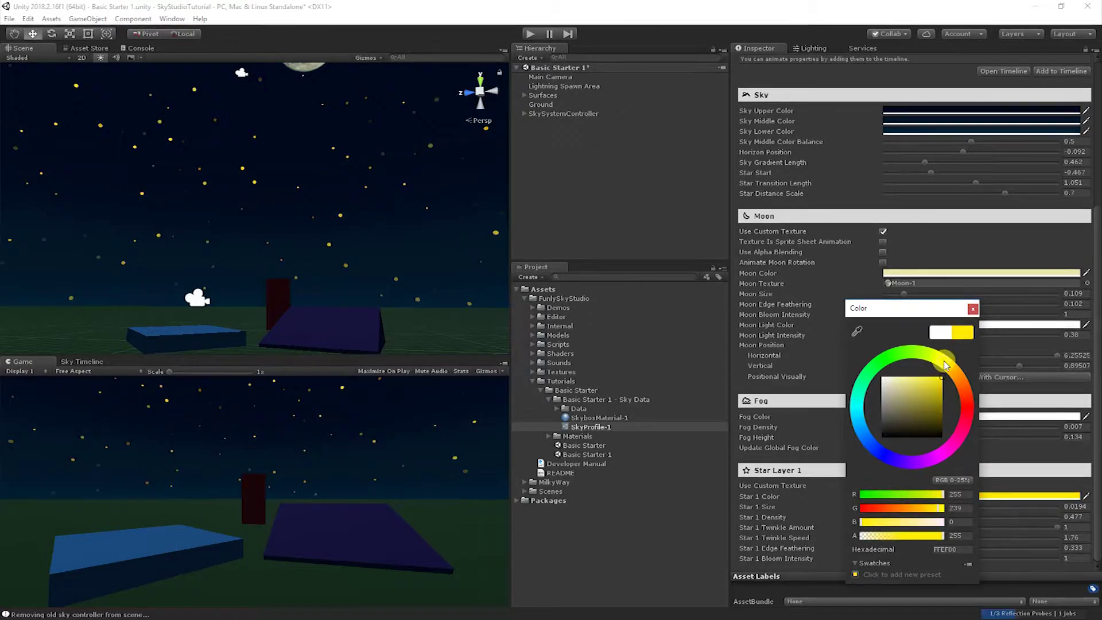
click(904, 374)
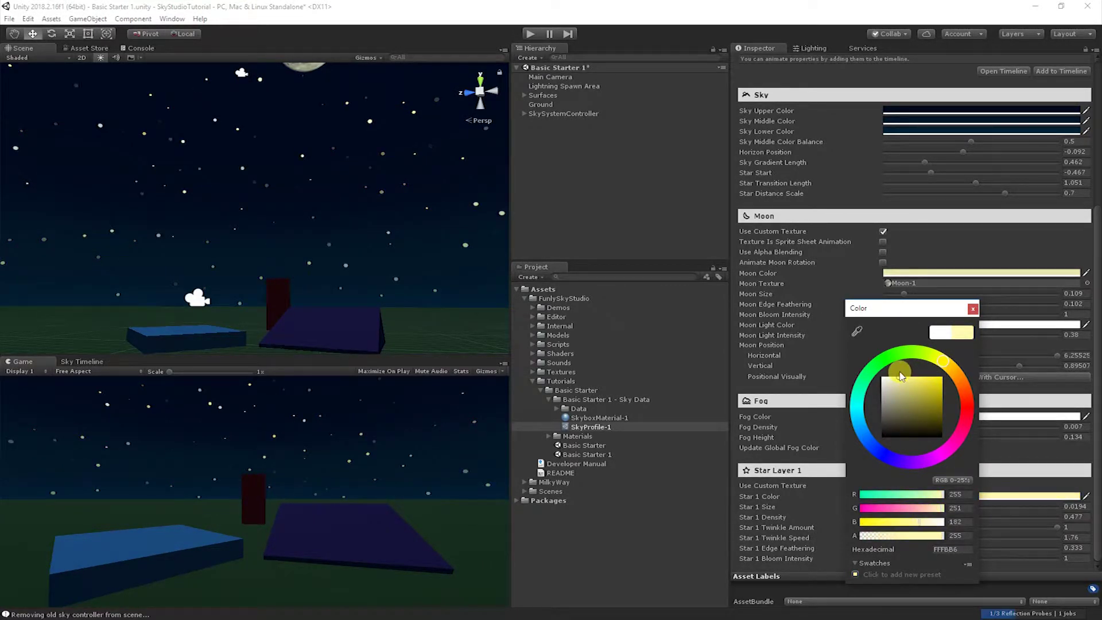
click(973, 309)
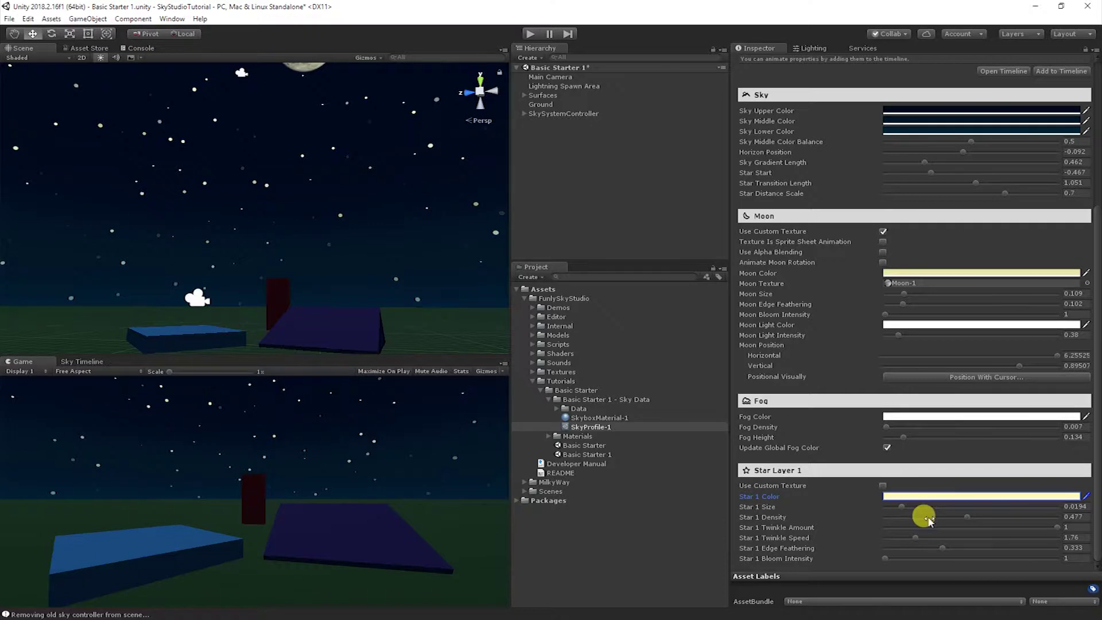
Enable Star Layer 2 in Features and raise its star density
scroll(826, 535, up, 5)
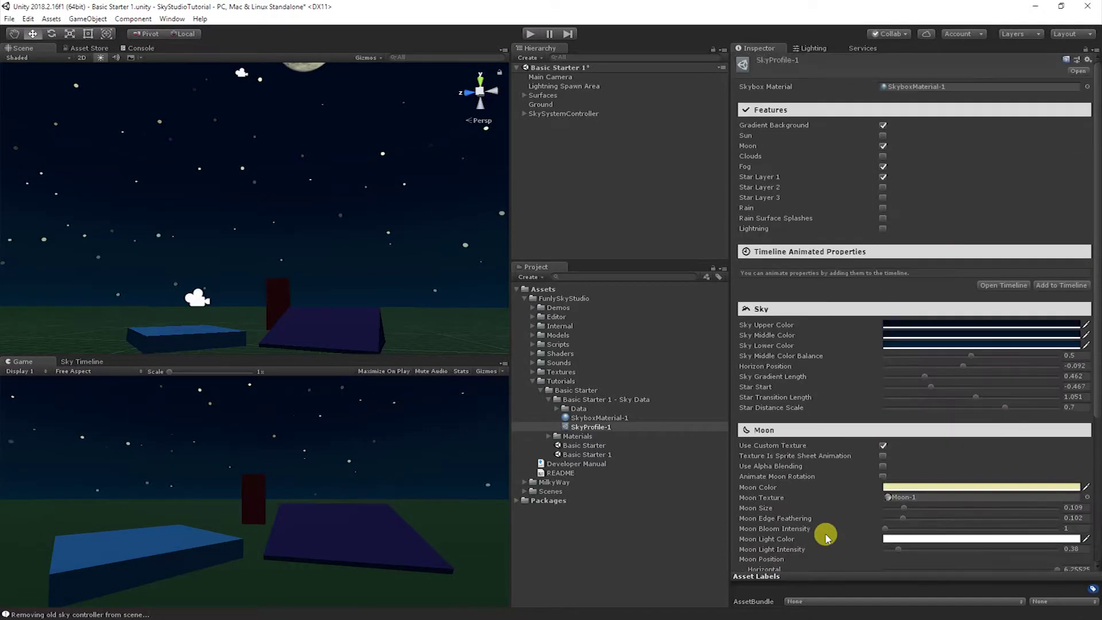
click(883, 186)
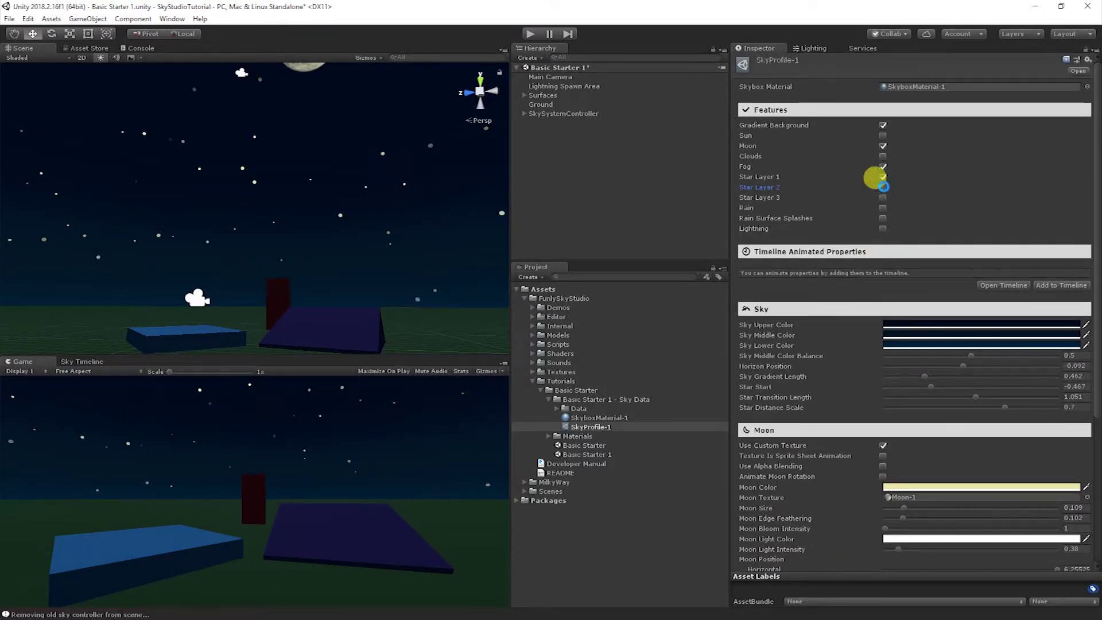
scroll(814, 442, down, 8)
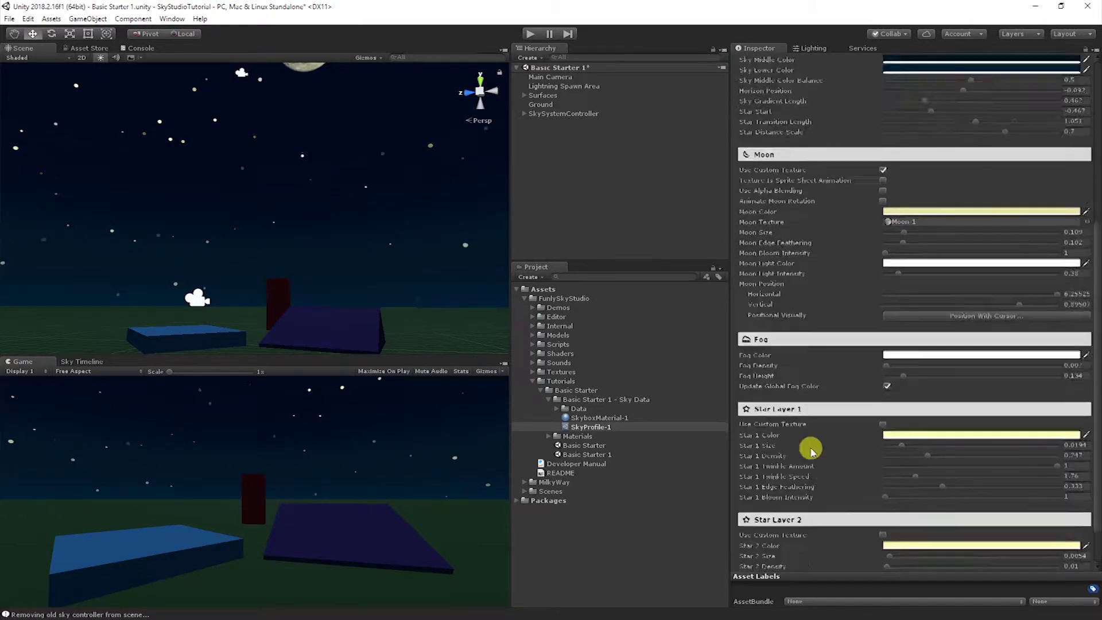
scroll(811, 452, down, 3)
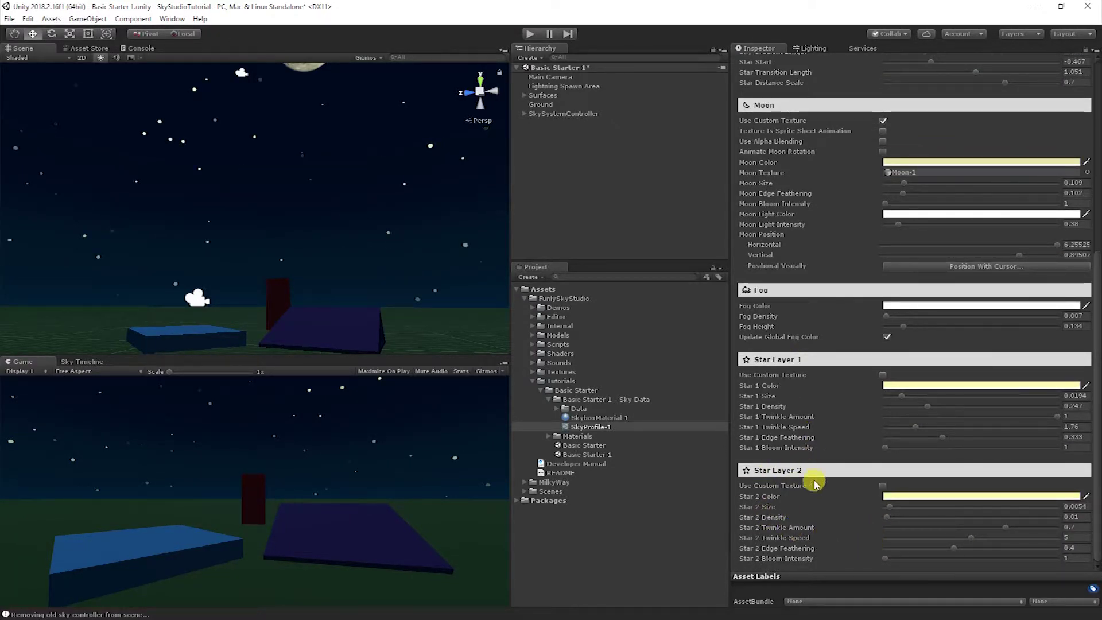
click(777, 517)
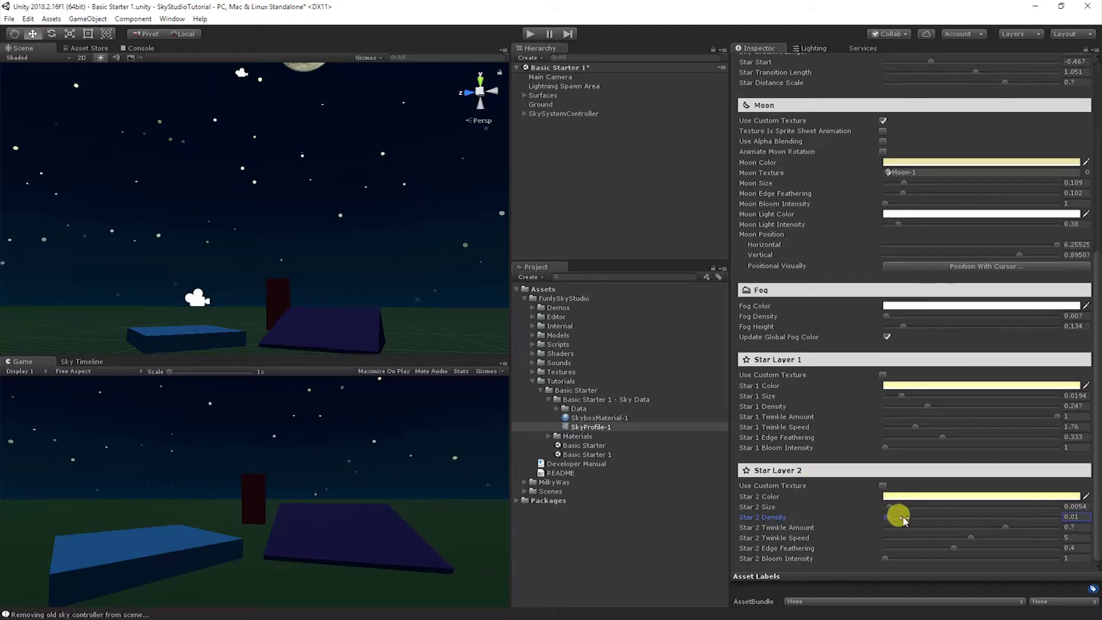
mouse_move(904, 518)
mouse_down()
mouse_move(897, 510)
mouse_move(937, 512)
mouse_move(913, 508)
mouse_up()
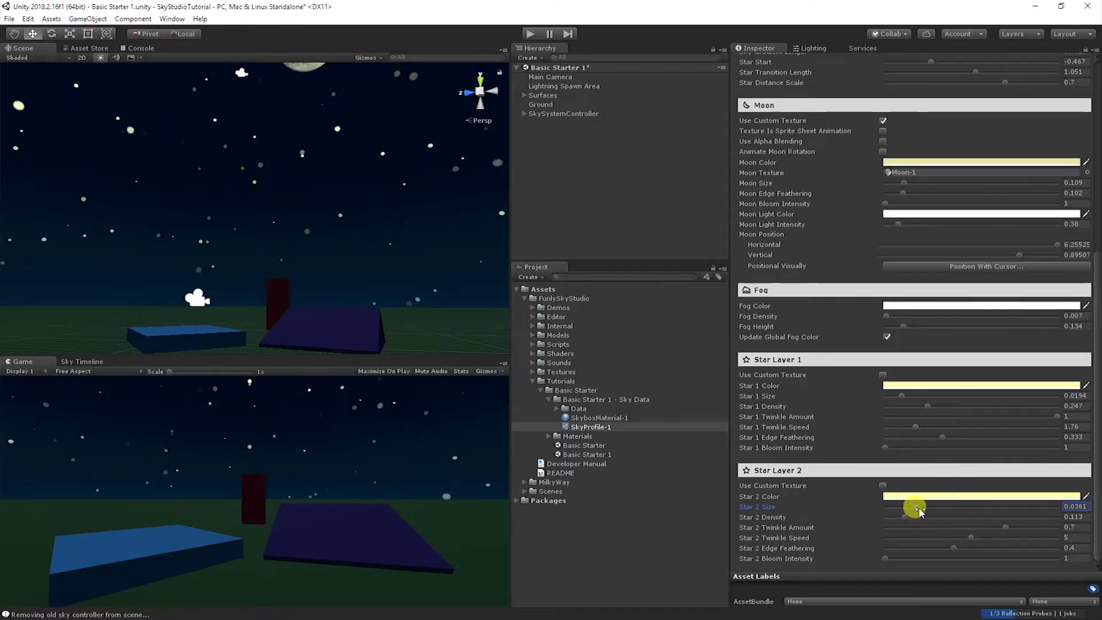
Make Star Layer 2's stars vivid green, size 0.0414, density 0.11, with Use Custom Texture on
click(918, 497)
click(897, 354)
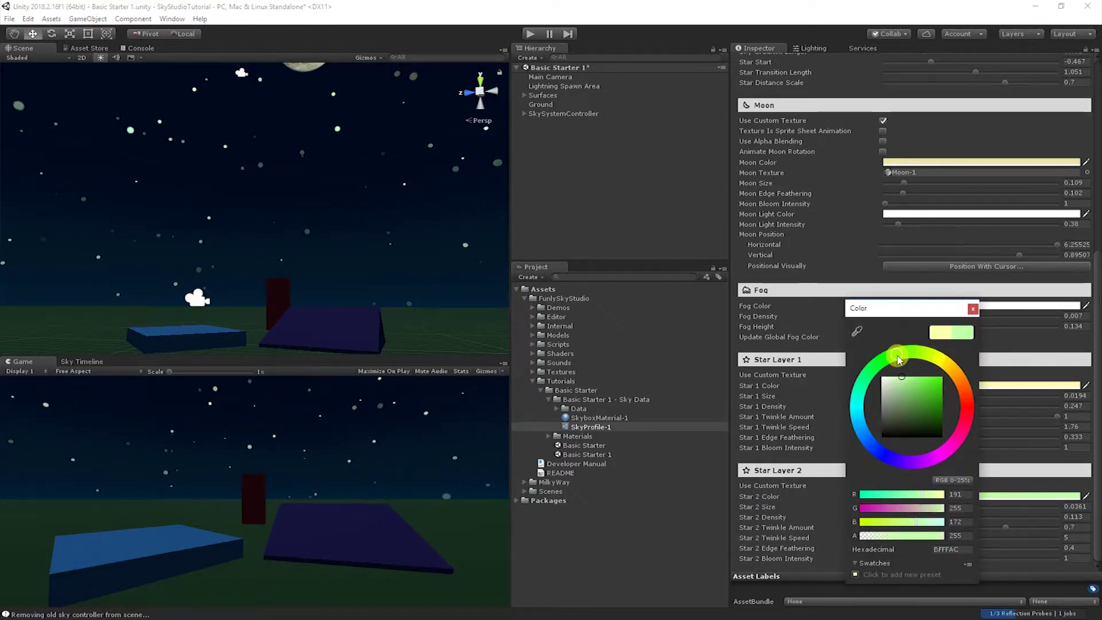
click(920, 393)
click(922, 394)
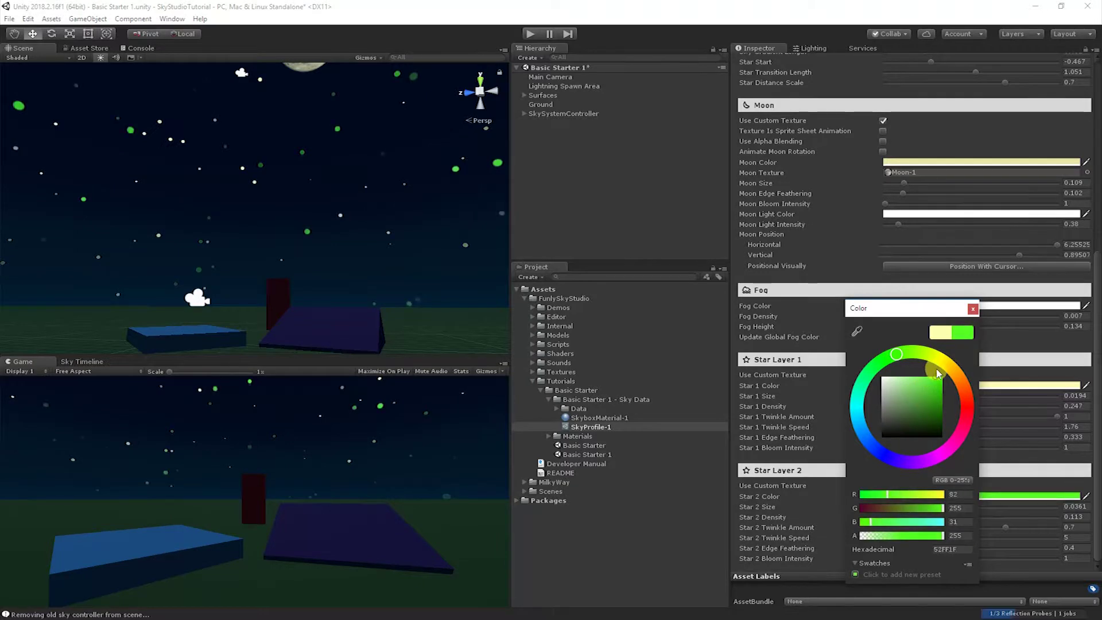
click(973, 309)
mouse_move(914, 509)
mouse_down()
mouse_move(898, 508)
mouse_move(922, 509)
mouse_up()
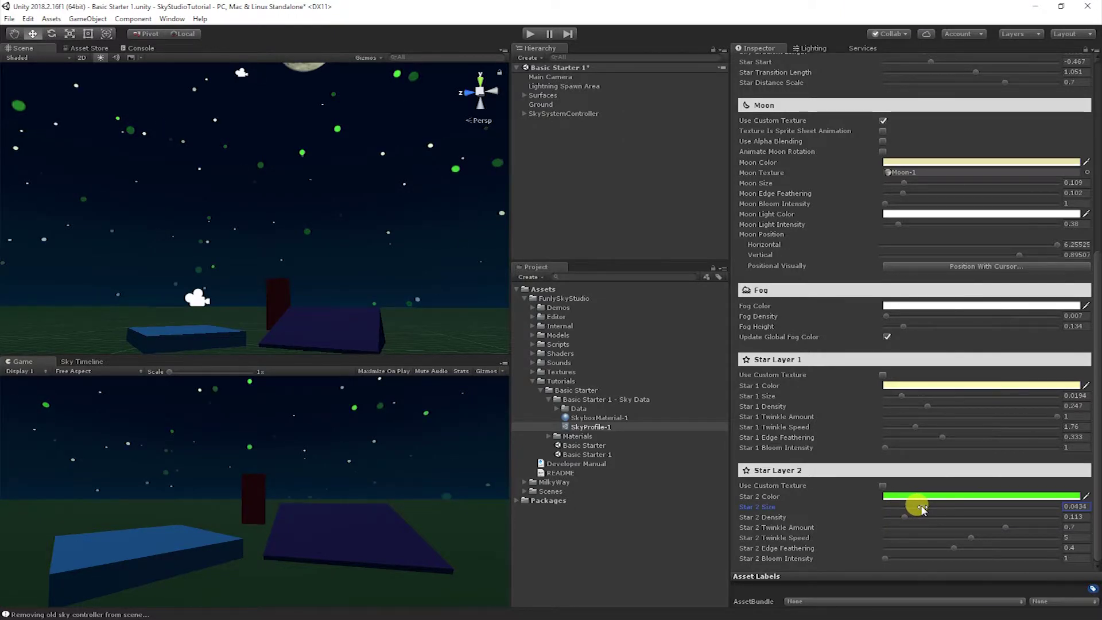
click(903, 518)
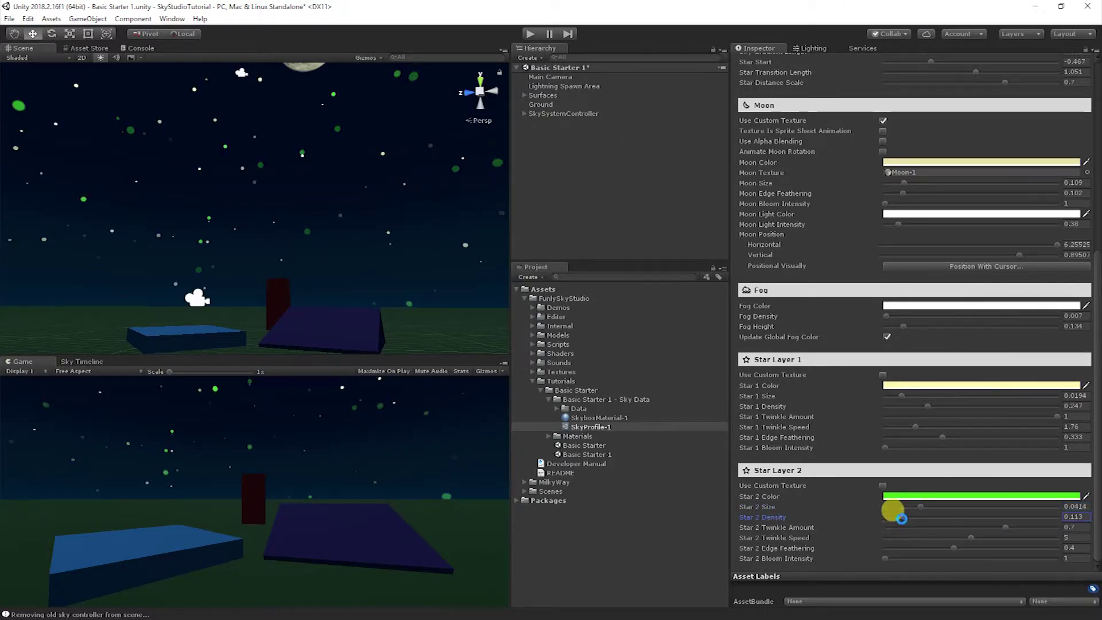
click(883, 486)
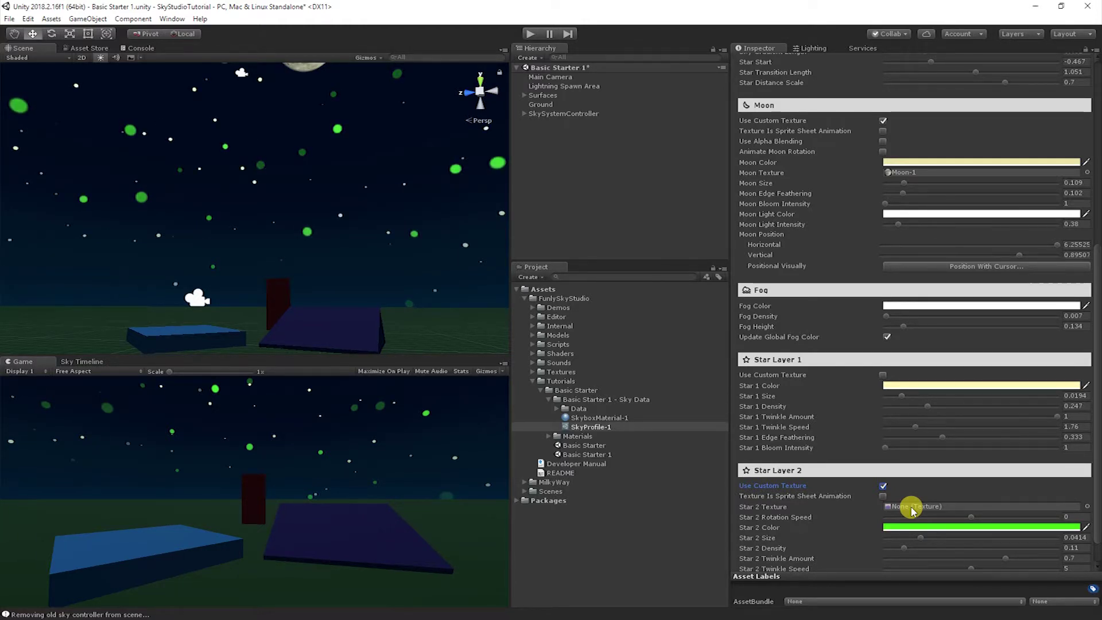
Start assigning a texture to Star Layer 2's Star 2 Texture field
click(911, 509)
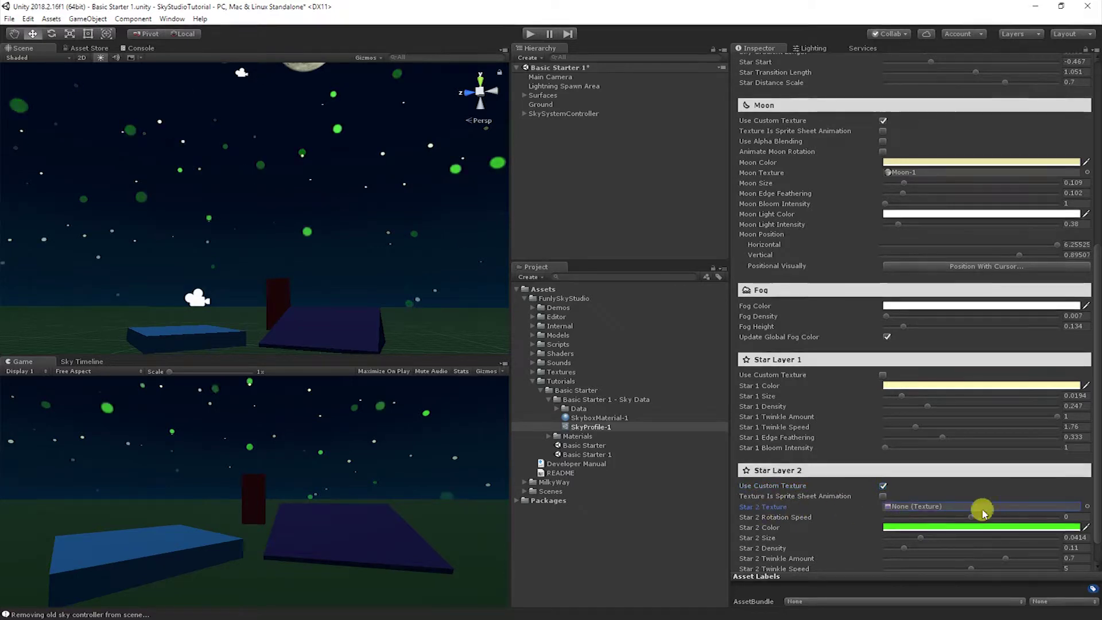
Search 'star' in the texture picker and assign Star-4 to Star Layer 2
click(1087, 507)
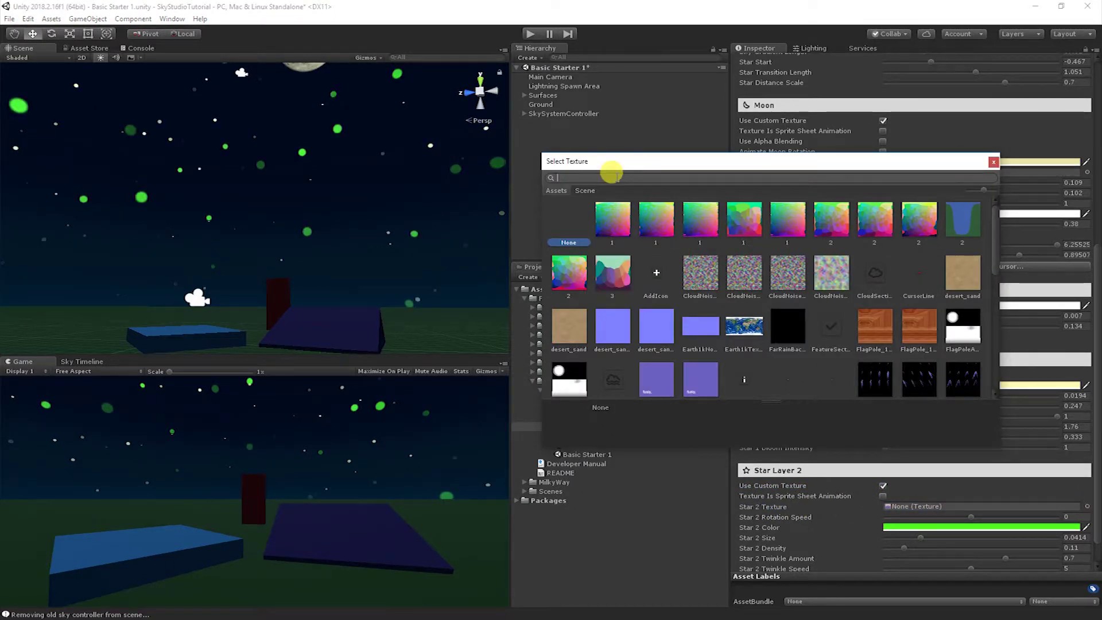
text(star)
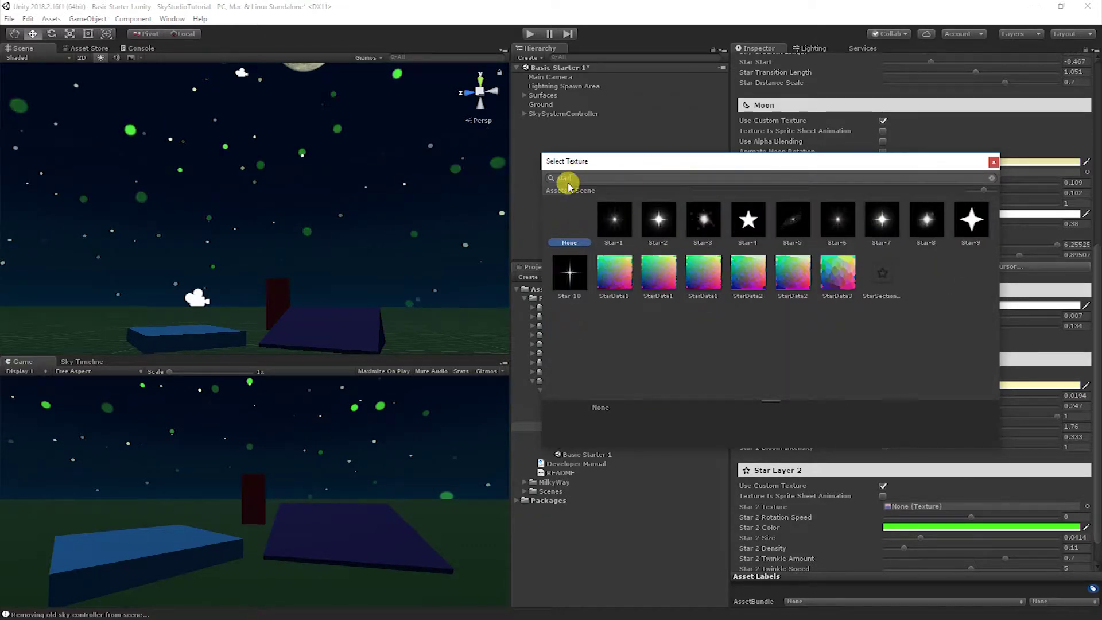
click(746, 220)
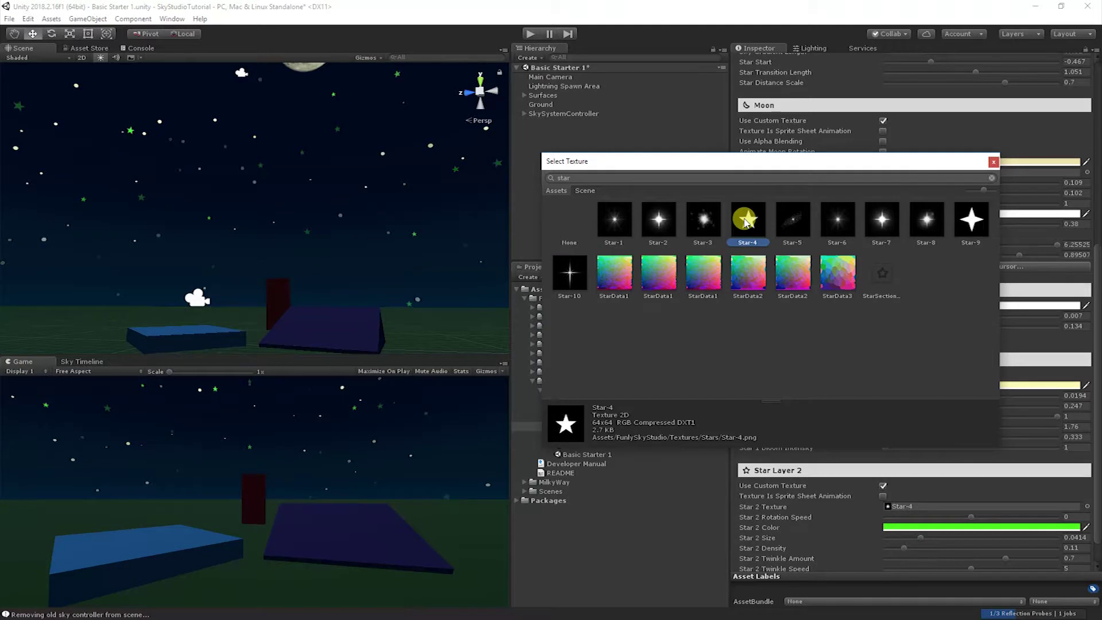
double_click(746, 220)
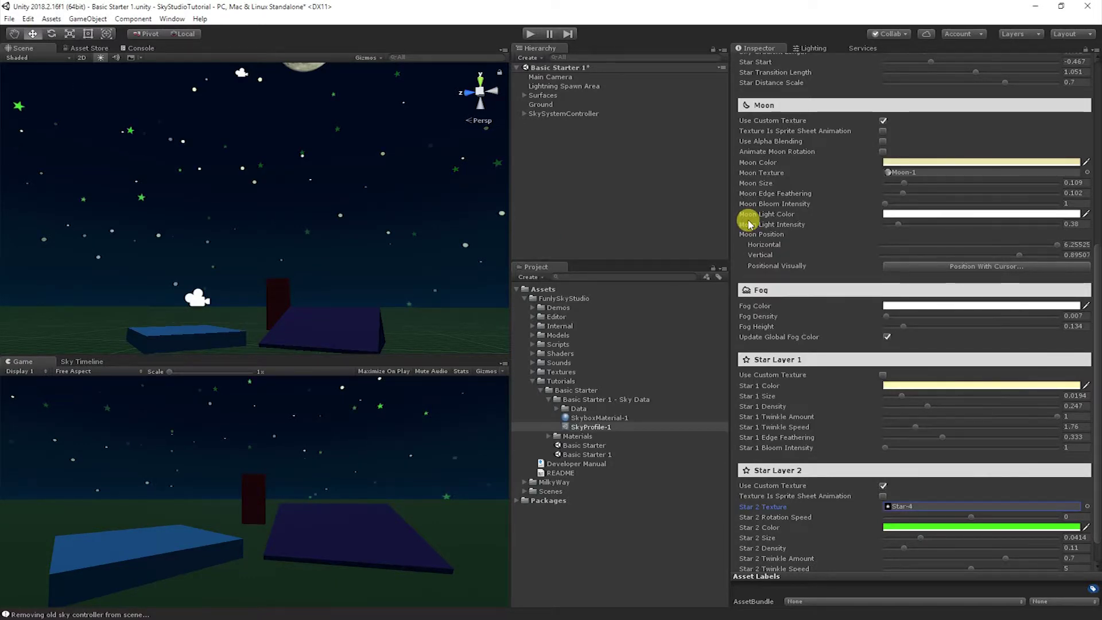
Set Star Layer 2's star size to 0.0934 and density to 0.12
drag(779, 543, 967, 535)
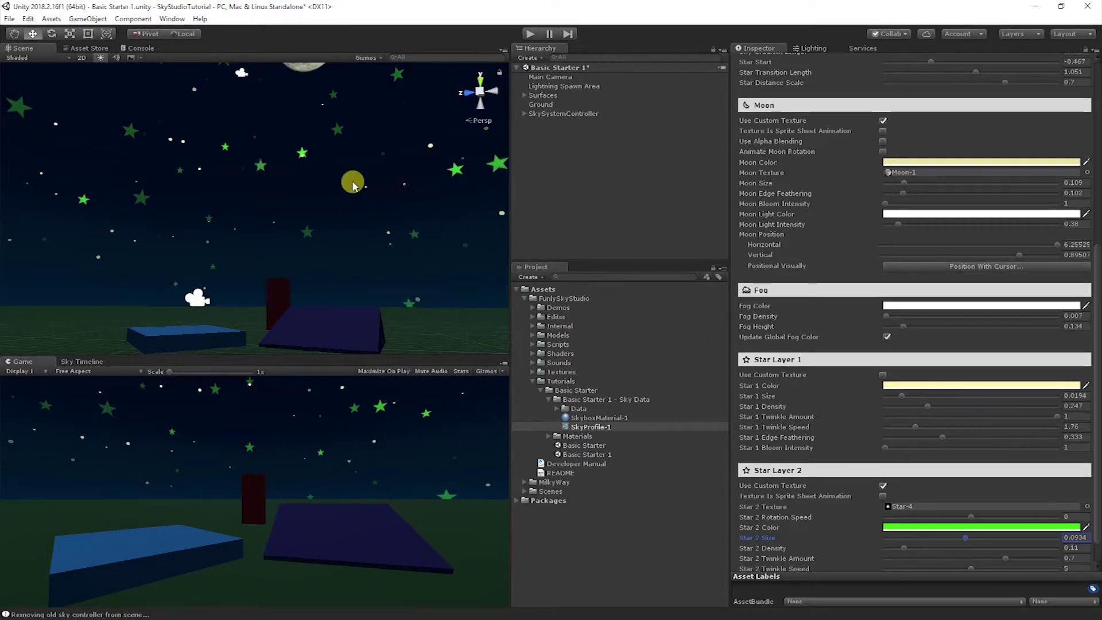
mouse_move(330, 197)
alt+mouse_down()
mouse_move(385, 34)
mouse_move(701, 67)
mouse_move(938, 173)
mouse_move(40, 217)
mouse_move(17, 204)
mouse_move(853, 54)
mouse_move(505, 61)
mouse_move(312, 160)
mouse_move(330, 195)
mouse_move(340, 188)
alt+mouse_up()
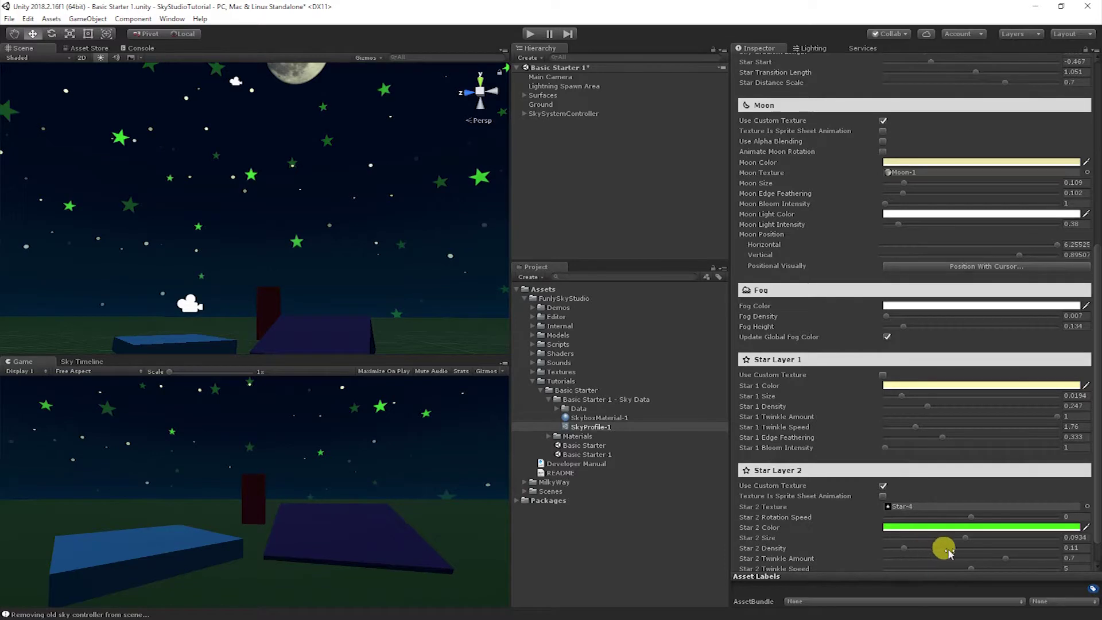
drag(904, 549, 894, 547)
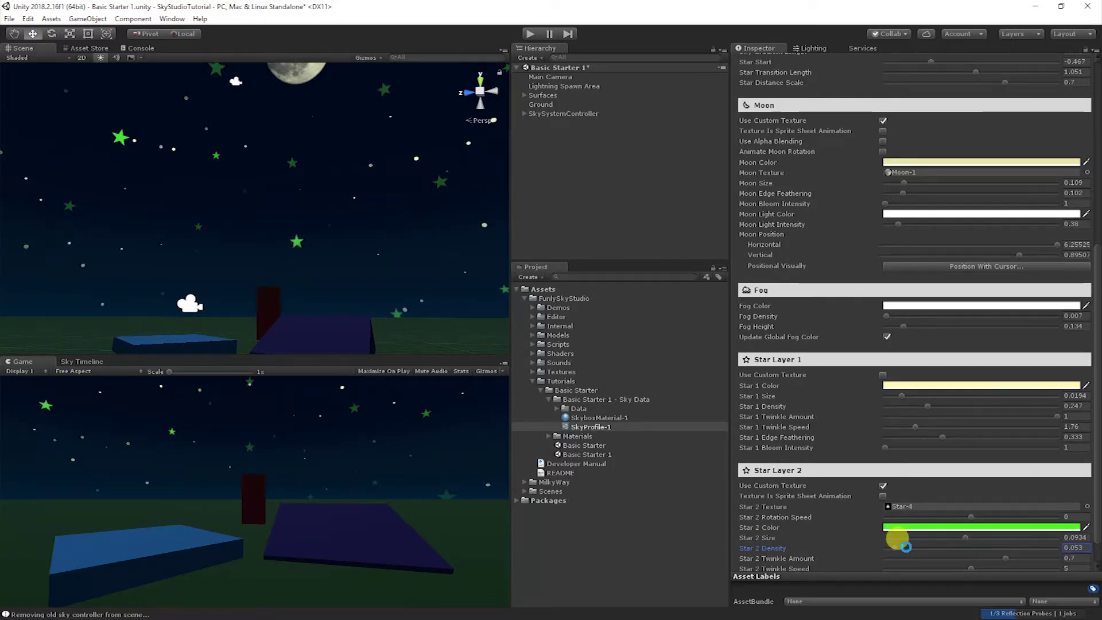
drag(905, 548, 907, 523)
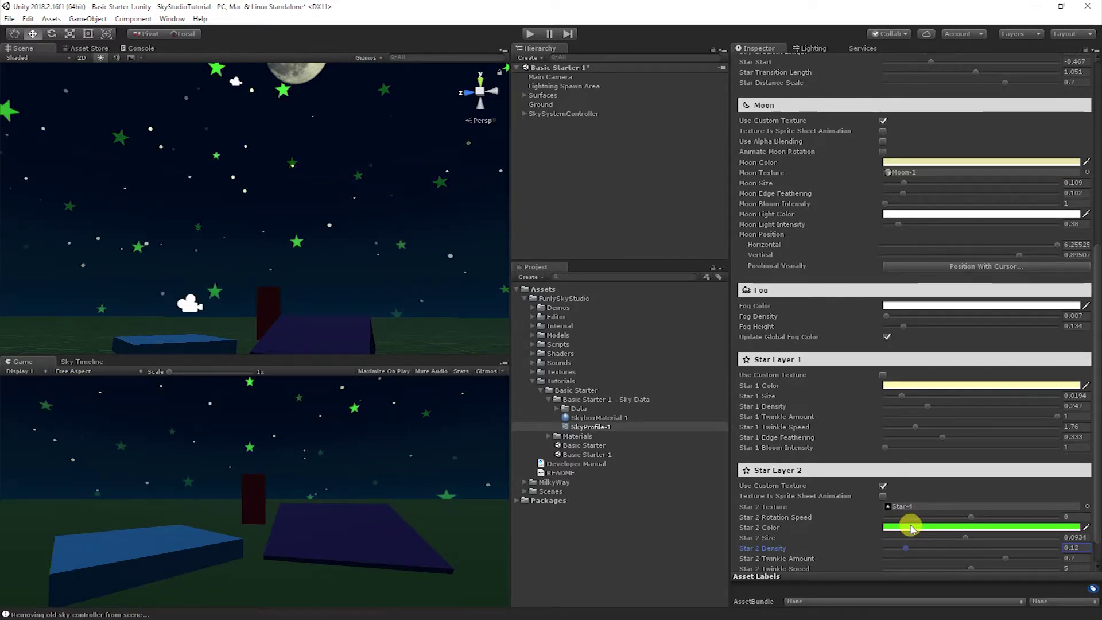
scroll(849, 548, down, 2)
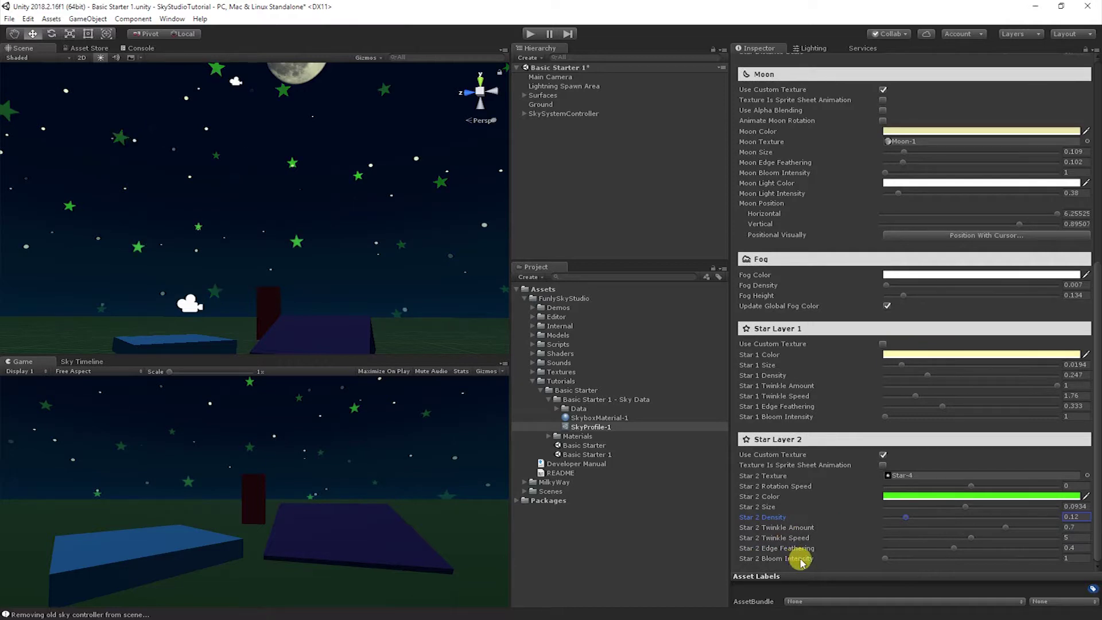
click(784, 488)
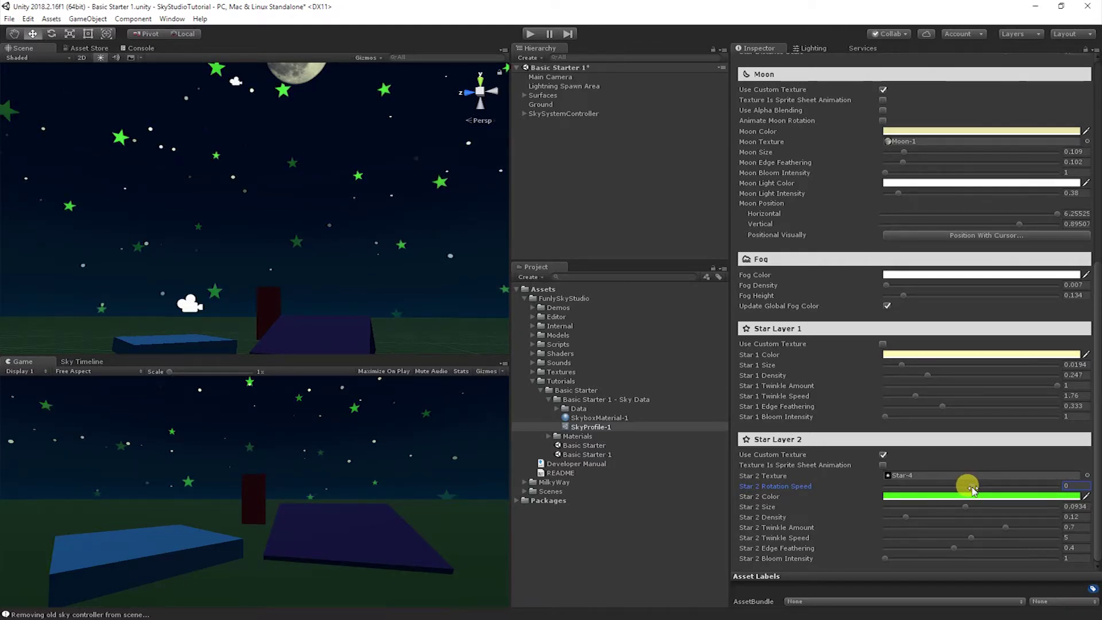
Try faster spins, then settle Star Layer 2's rotation speed at -0.01
drag(973, 489, 986, 488)
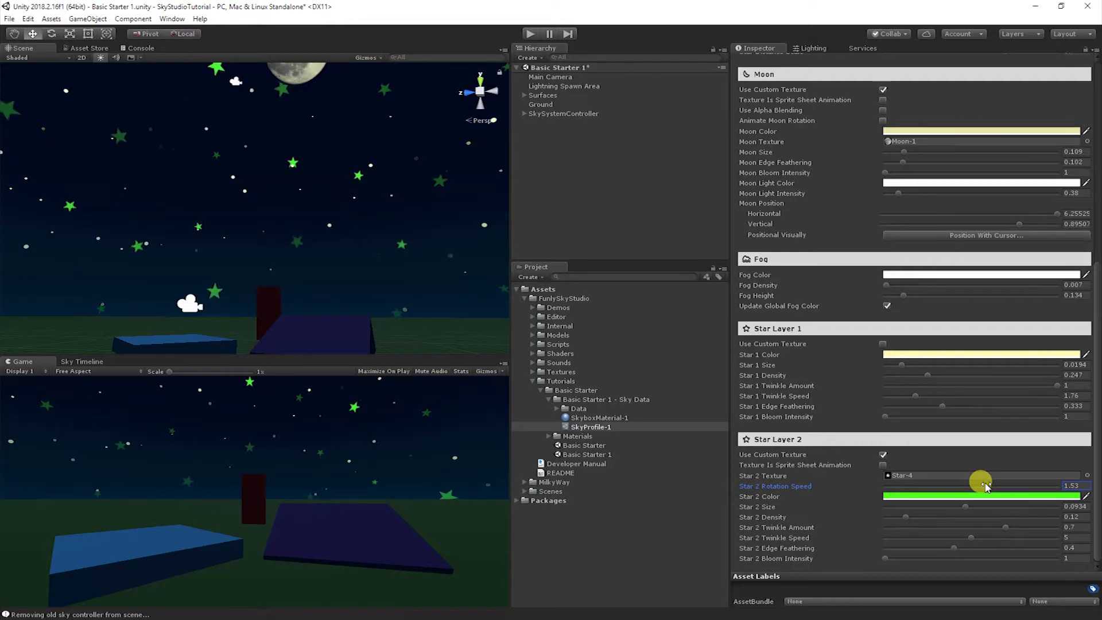
drag(985, 488, 900, 492)
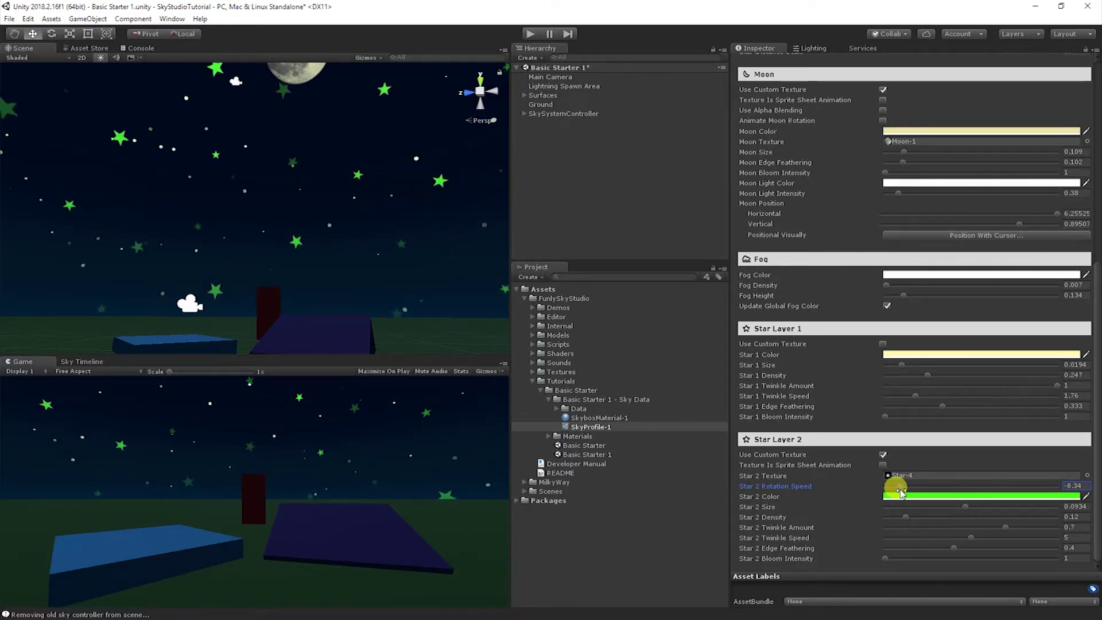
drag(902, 492, 973, 492)
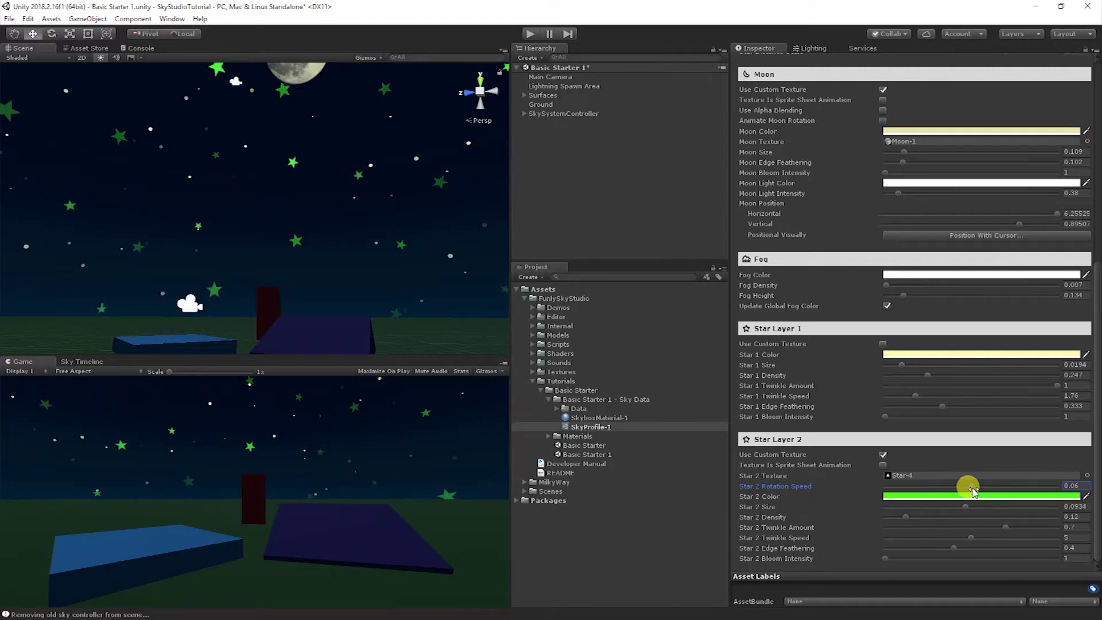
drag(973, 492, 970, 492)
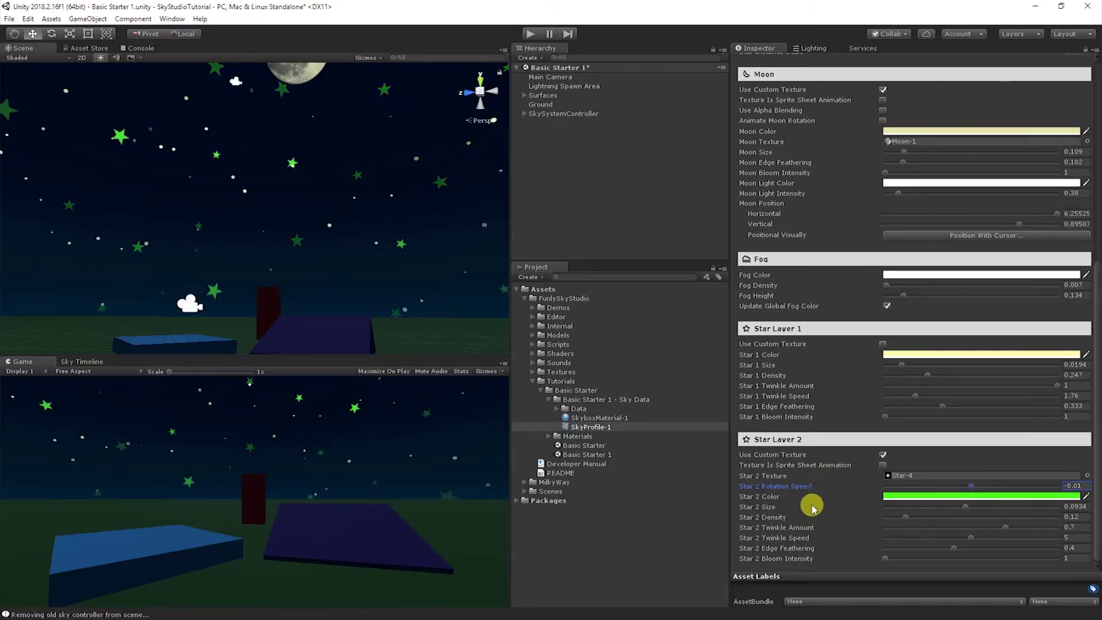
scroll(812, 508, up, 10)
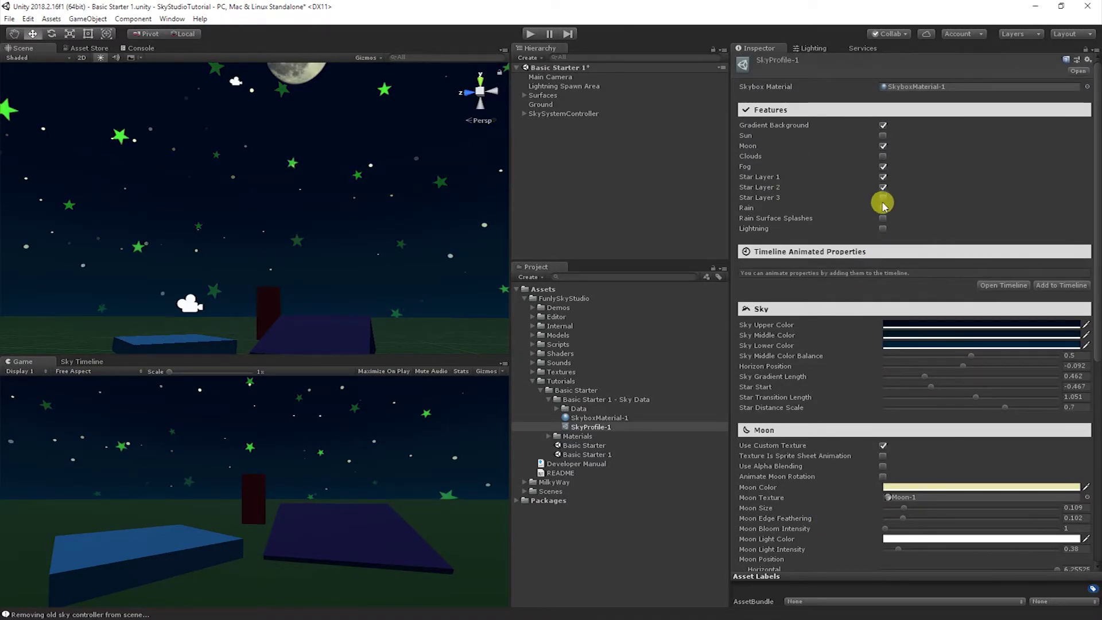
Enable Star Layer 3 with star size 0.016 and density 0.293, then orbit to inspect the sky
click(883, 198)
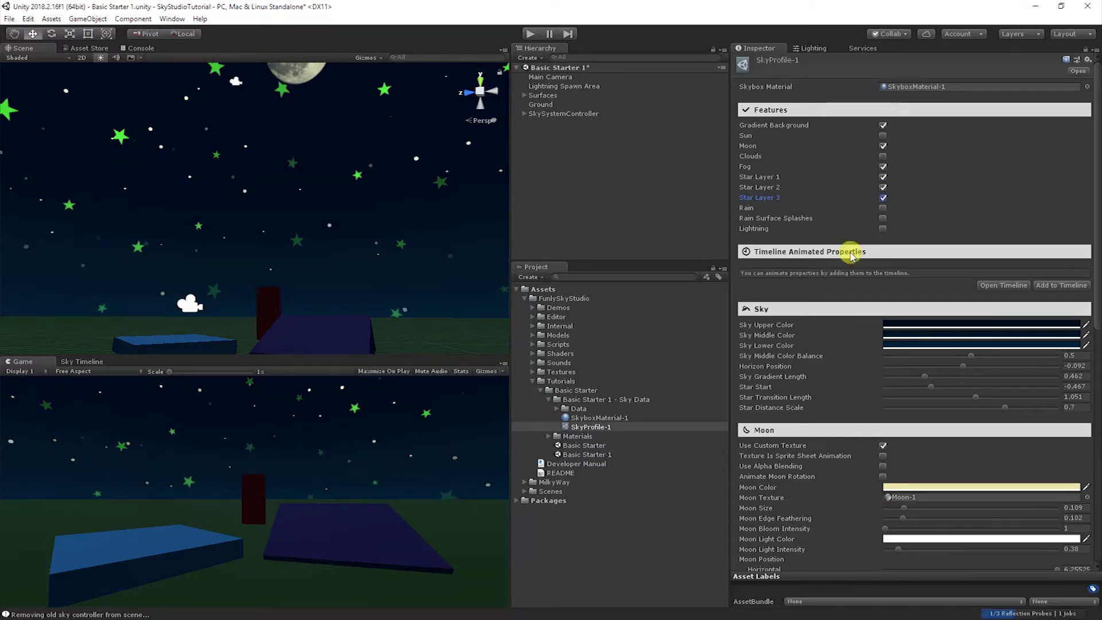
scroll(827, 386, down, 15)
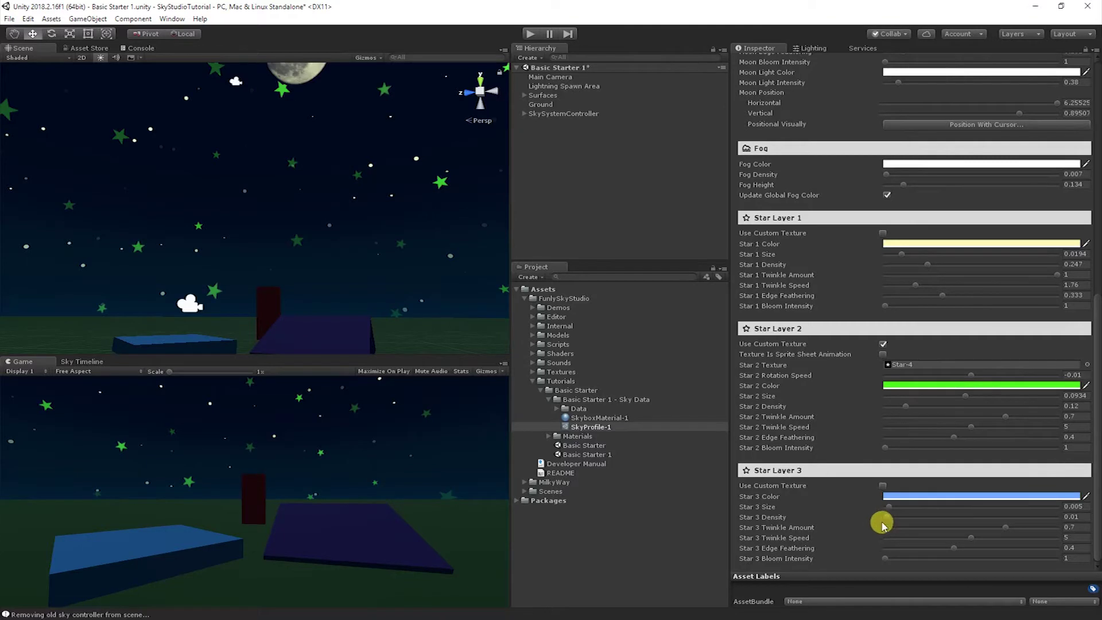
click(896, 515)
mouse_move(898, 510)
mouse_down()
mouse_move(918, 509)
mouse_move(901, 509)
mouse_up()
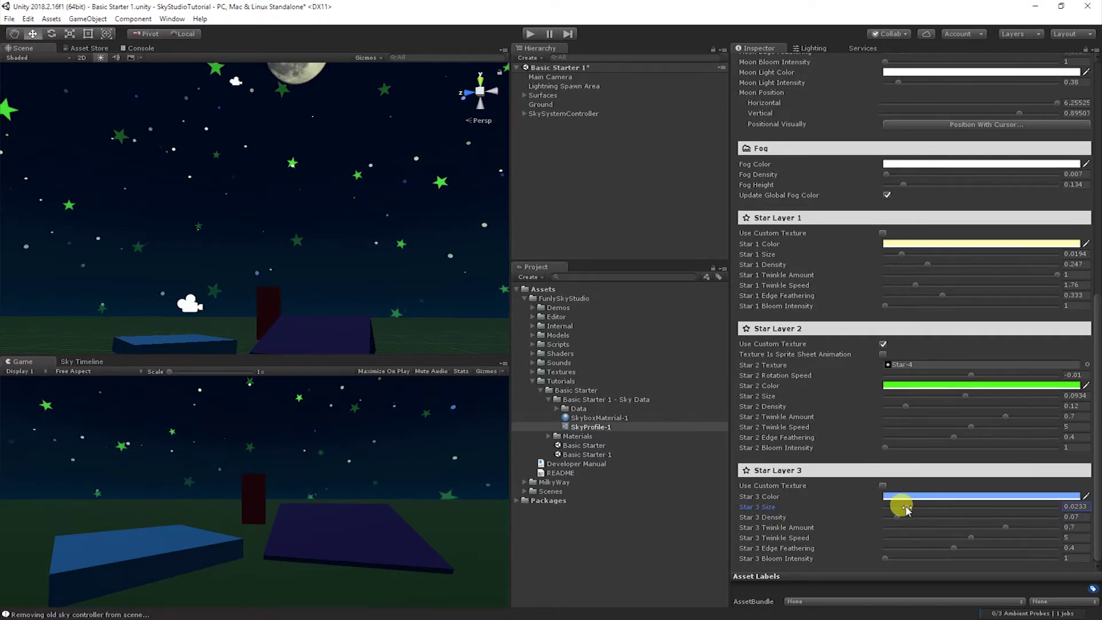
click(934, 517)
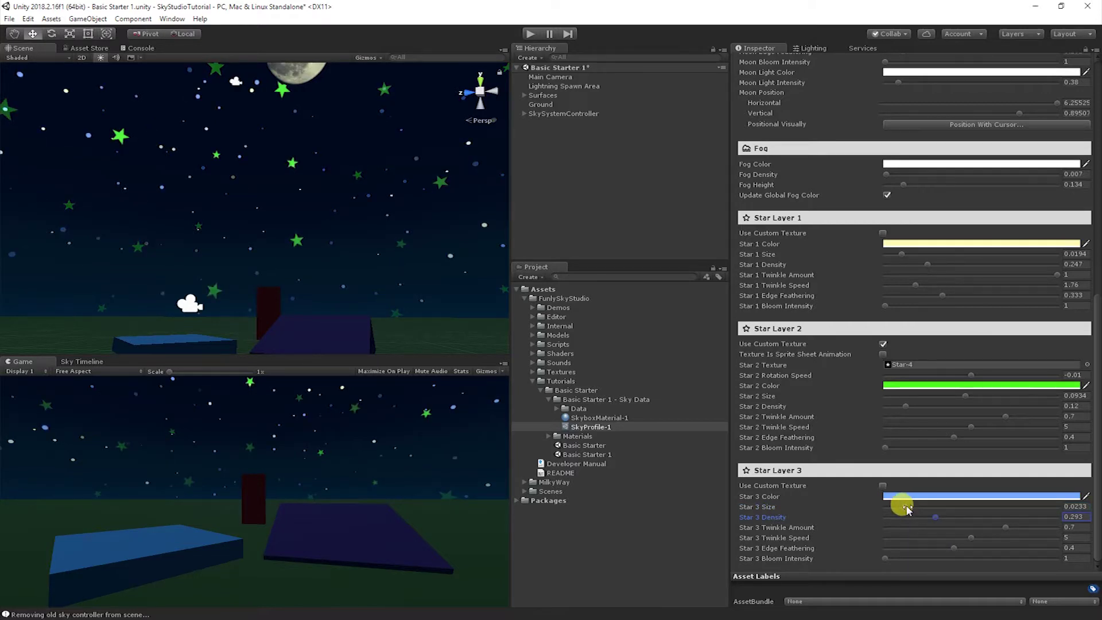
drag(906, 509, 900, 509)
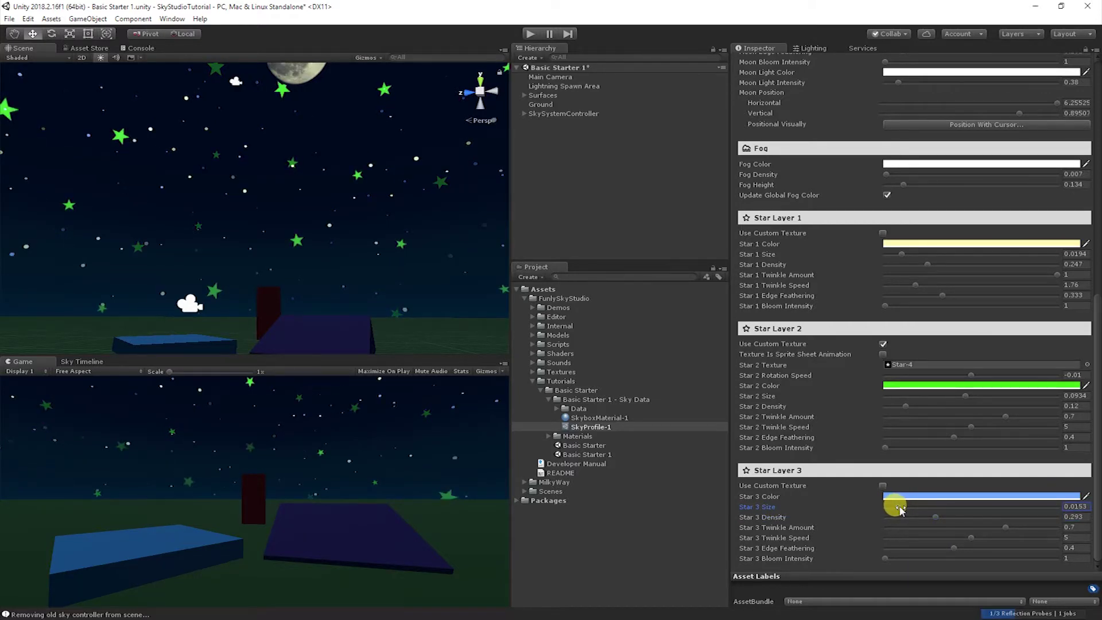
alt+drag(308, 150, 204, 199)
alt+drag(324, 191, 250, 245)
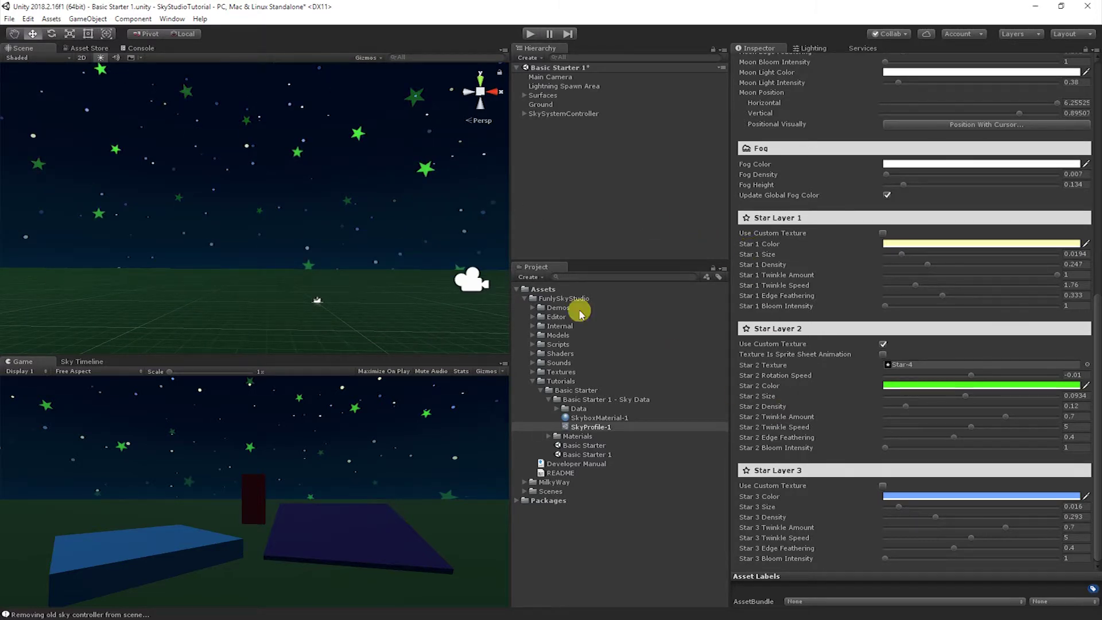
Bring the Sky section's Star Start and Star Transition Length settings into view and begin adjusting the fade-in
alt+drag(251, 204, 603, 241)
scroll(811, 351, up, 3)
scroll(812, 352, up, 8)
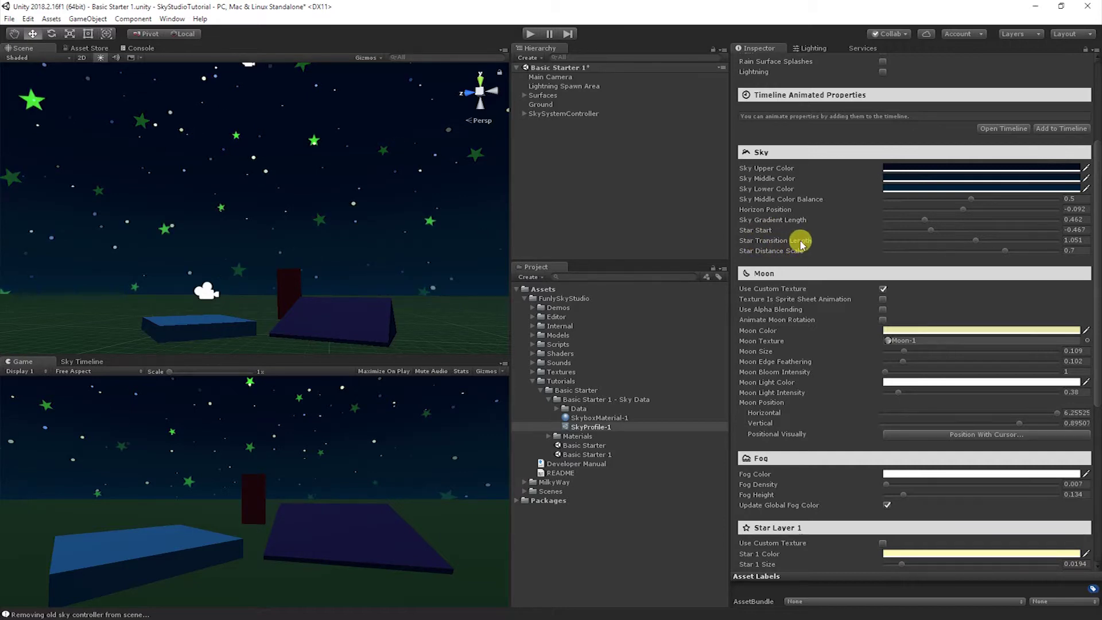
mouse_move(802, 244)
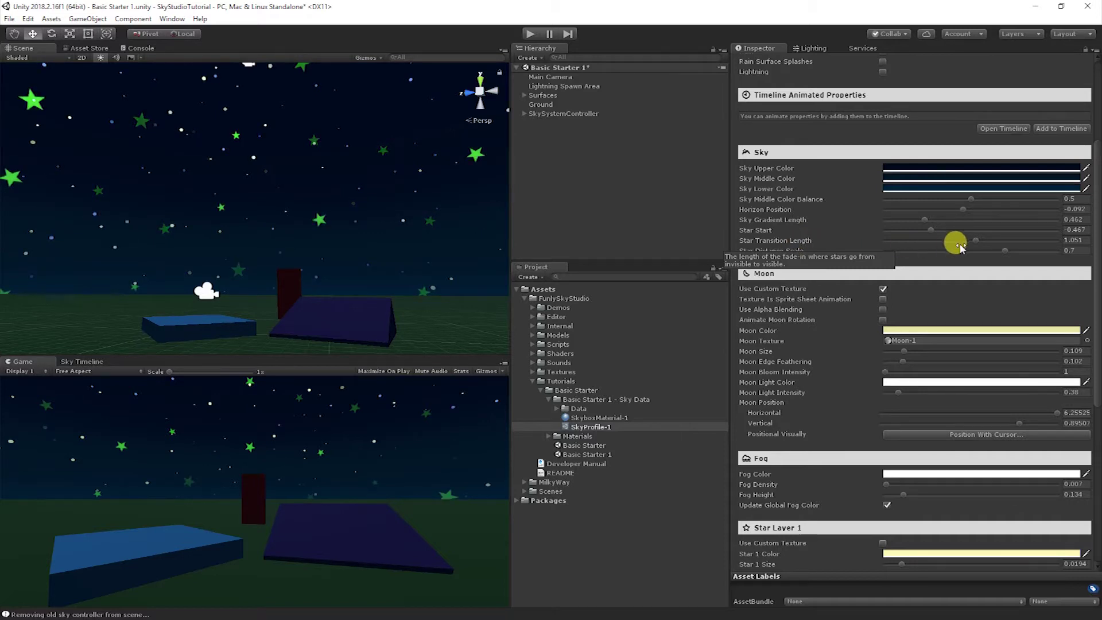
mouse_move(954, 244)
mouse_down()
mouse_move(893, 243)
mouse_move(988, 216)
mouse_move(968, 216)
mouse_move(978, 216)
mouse_up()
Lengthen the stars' horizon fade-in to a Star Transition Length of 0.833
click(895, 241)
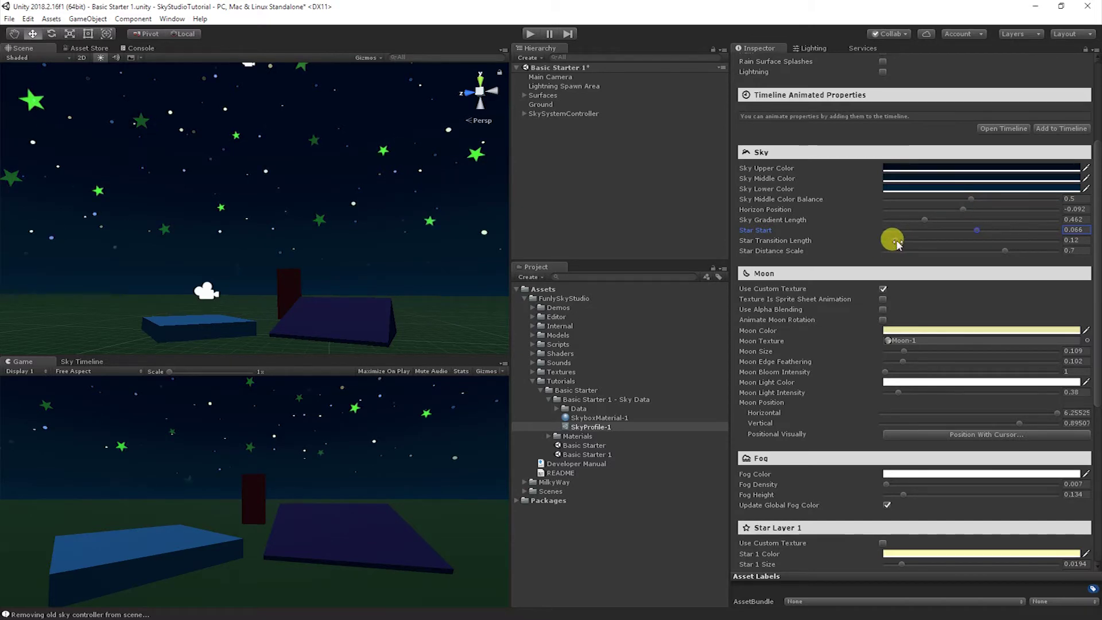
drag(898, 244, 958, 234)
right_drag(349, 214, 714, 300)
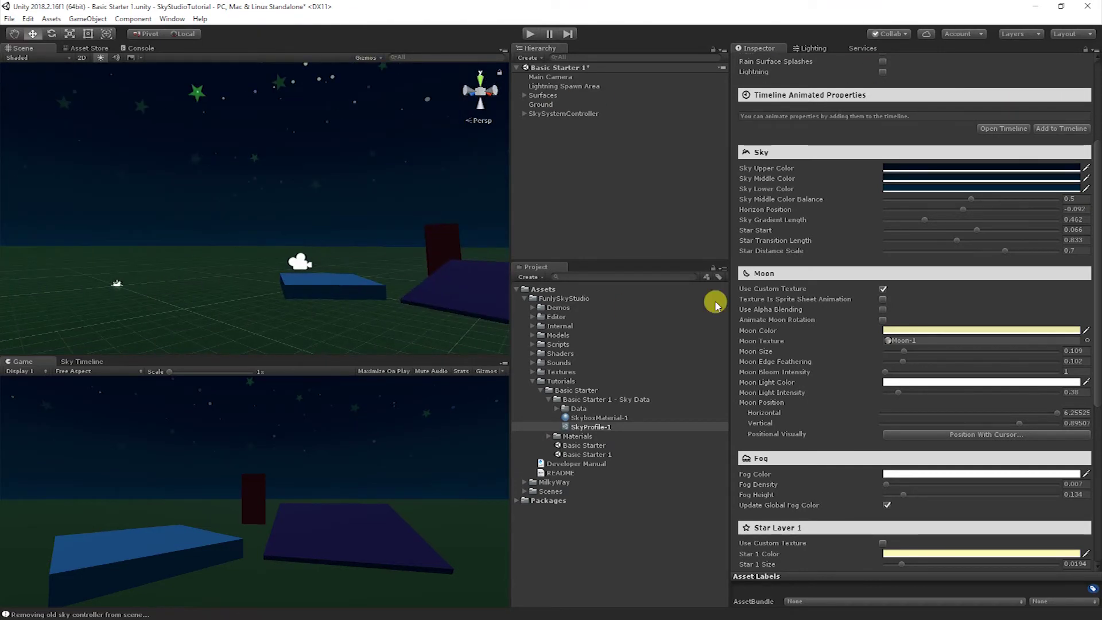
scroll(758, 352, down, 10)
Re-check Star Layer 3 so all three star layers are enabled in Features
scroll(792, 396, up, 10)
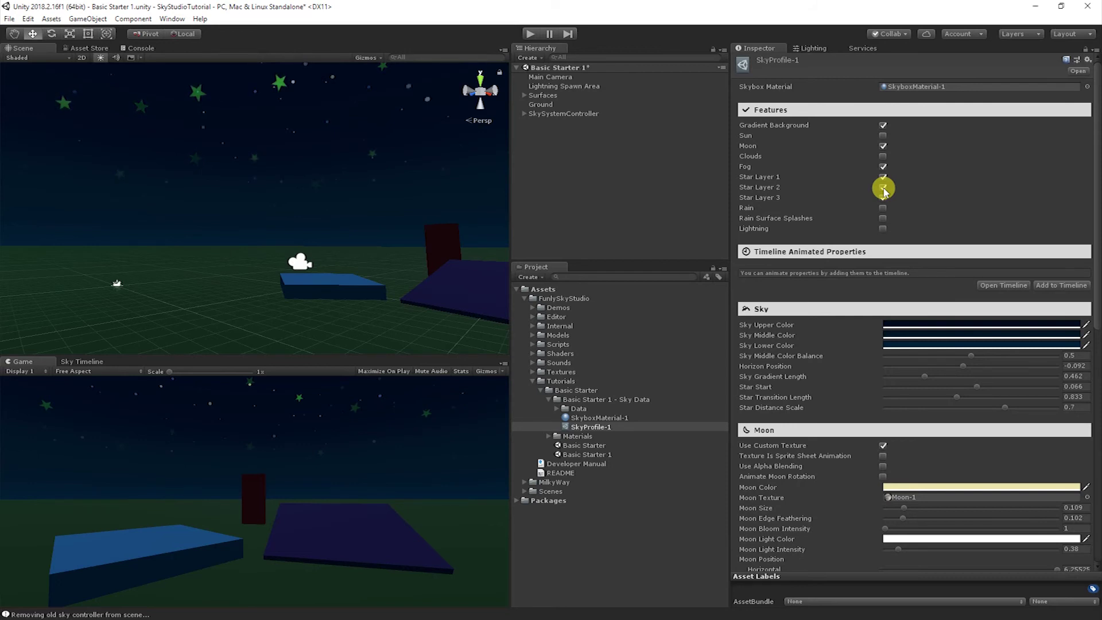
click(882, 197)
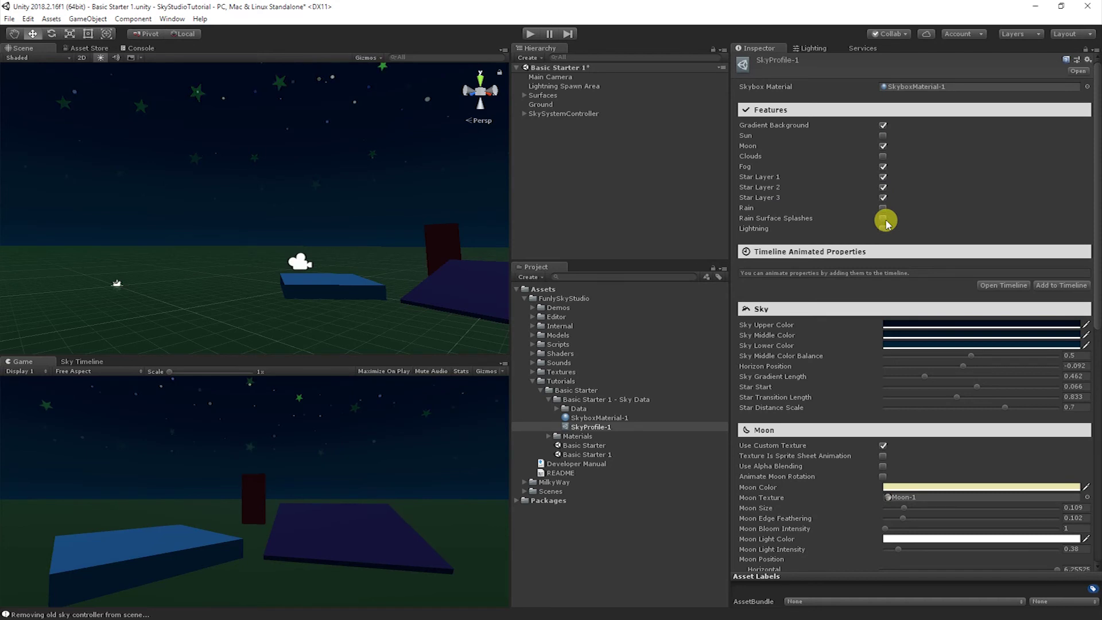
click(884, 133)
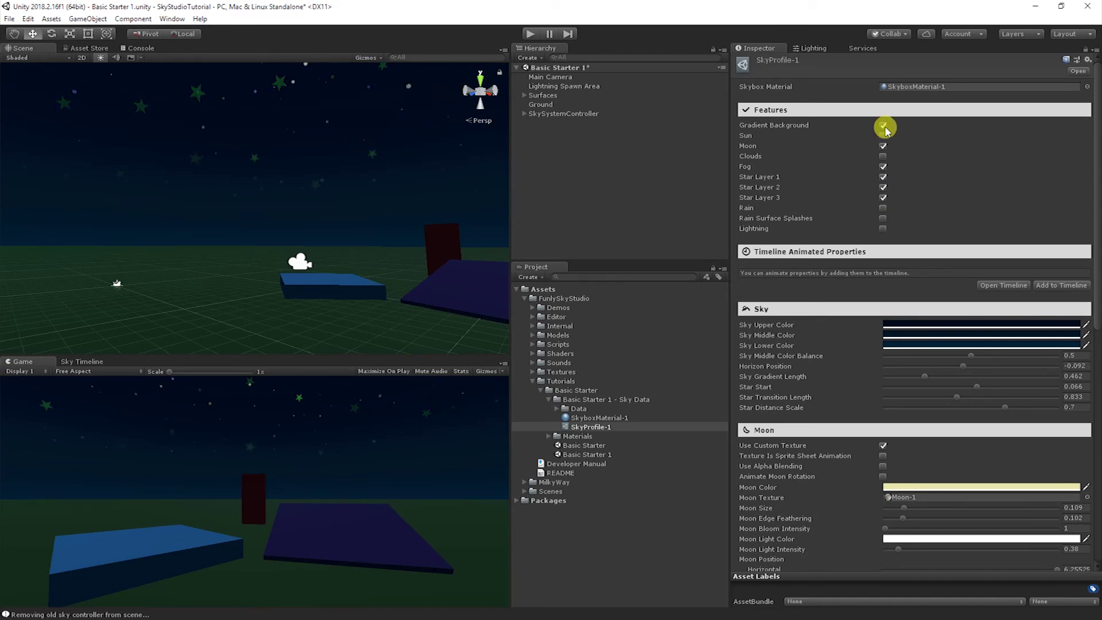